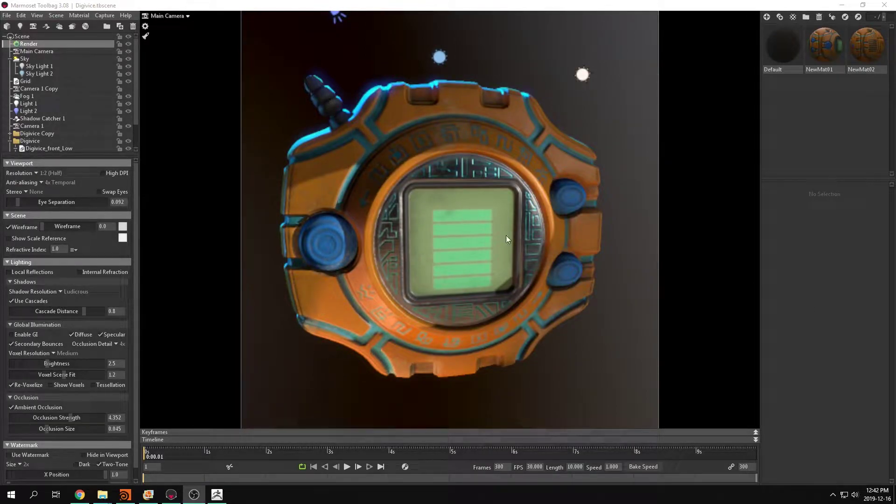
Step: Orbit the Digivice to a side view, then check the height map image and minimize its viewer
click(309, 383)
drag(370, 378, 364, 404)
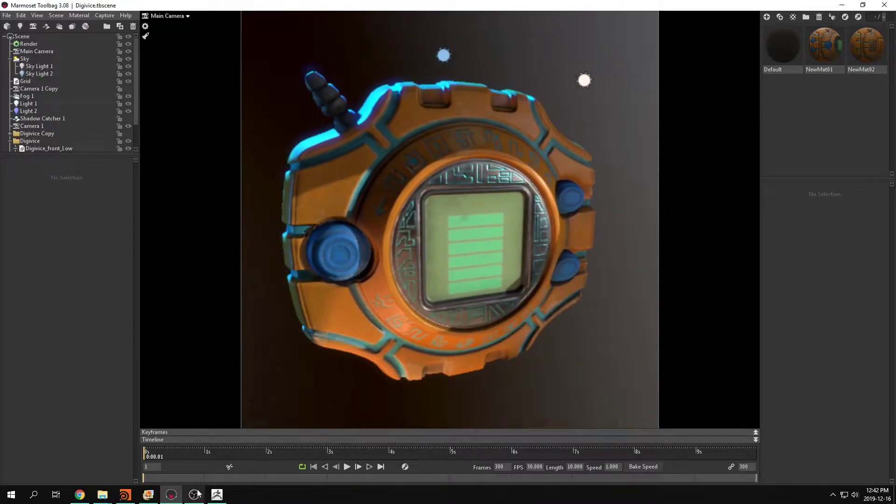
click(147, 495)
drag(571, 47, 622, 38)
click(721, 30)
Step: Overlay a 0.281 wireframe on the Digivice, orbit around it, and switch to ZBrush
click(38, 43)
drag(51, 222, 56, 226)
mouse_move(387, 230)
mouse_down()
mouse_move(524, 250)
mouse_move(457, 217)
mouse_move(447, 238)
mouse_move(398, 217)
mouse_up()
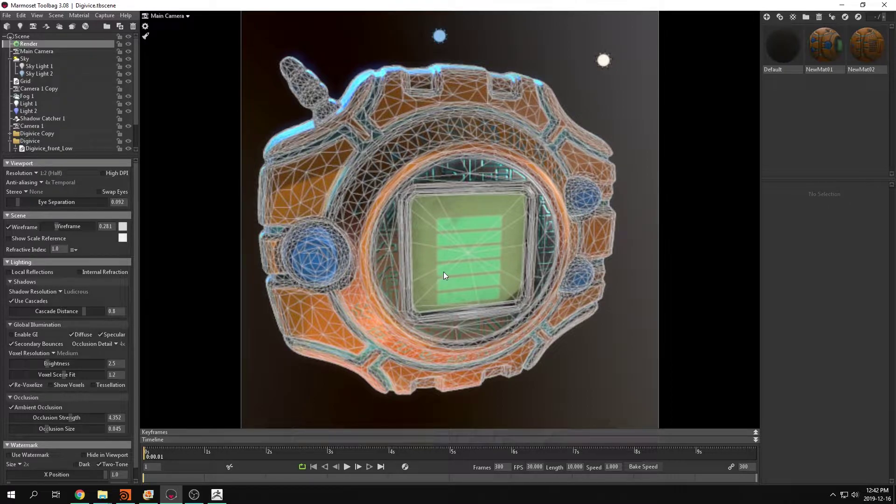
scroll(457, 200, down, 5)
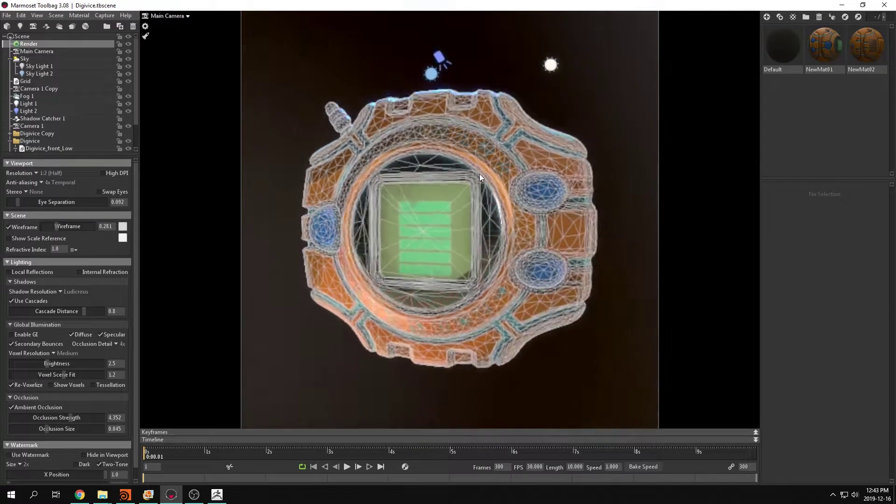
drag(492, 281, 527, 259)
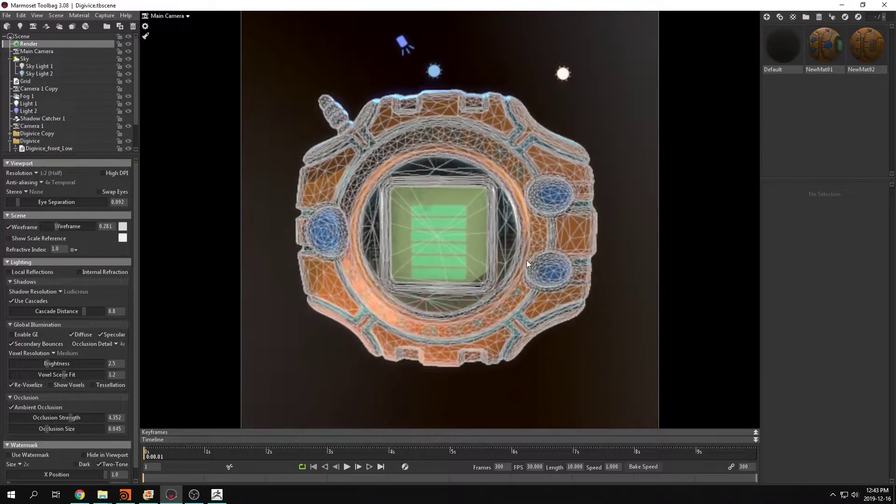
click(223, 497)
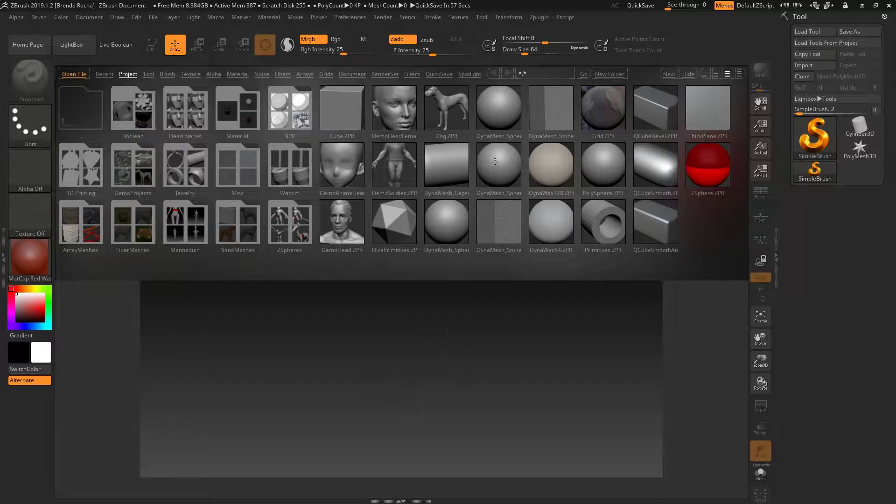
Step: Load the DynaMesh_Sphere_64 project and append a Plane3D subtool
double_click(498, 107)
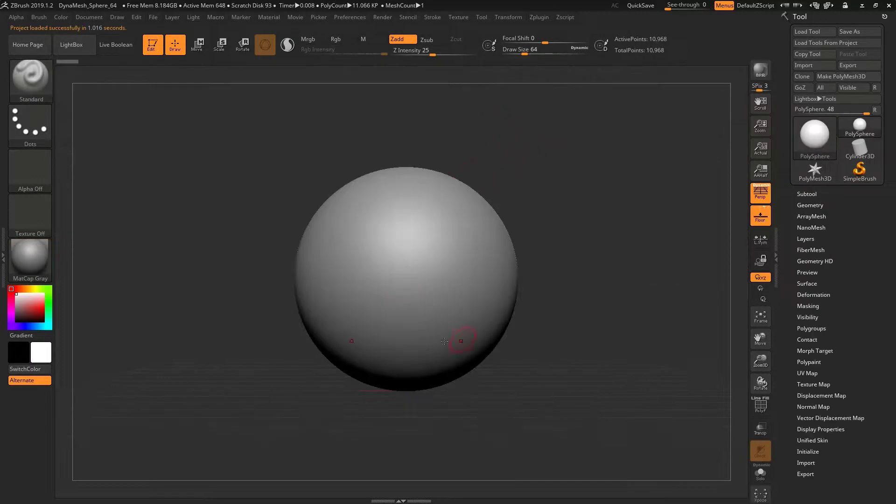
click(807, 194)
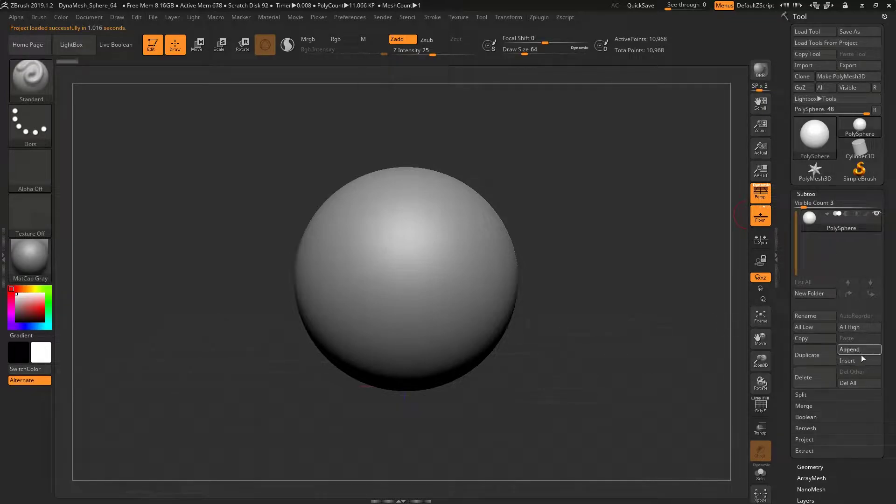
click(860, 355)
click(565, 347)
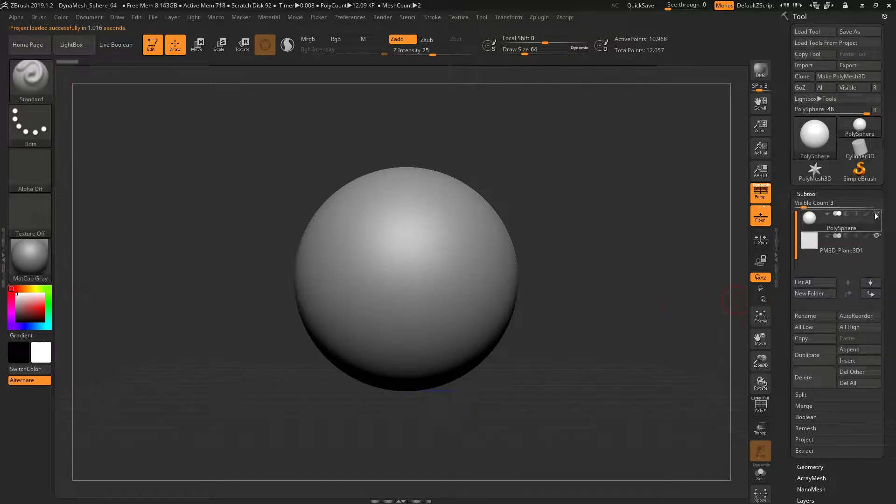
Step: Select the PM3D_Plane3D1 subtool, rotate it 90 degrees with the Transpose gizmo, and view it flat
click(811, 245)
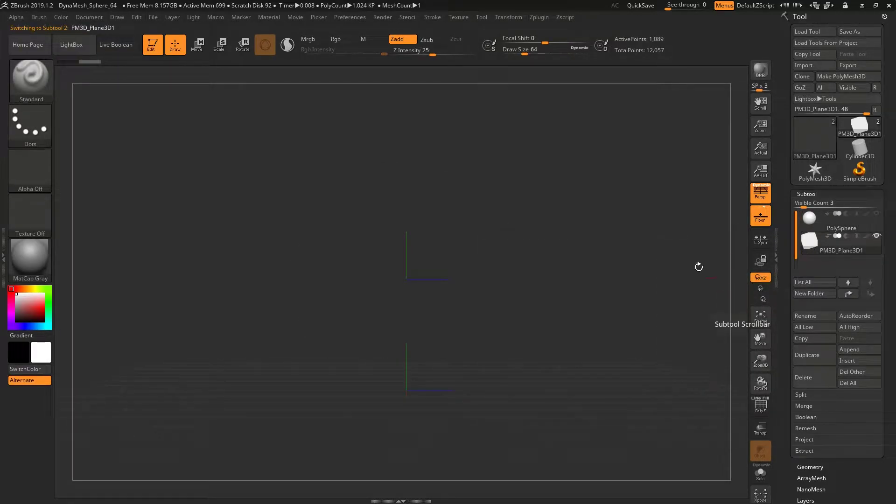
key(e)
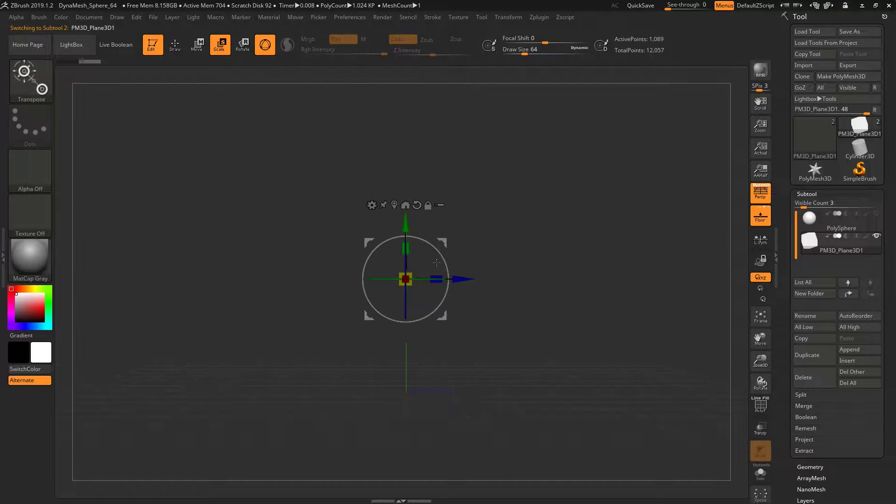
drag(445, 263, 466, 271)
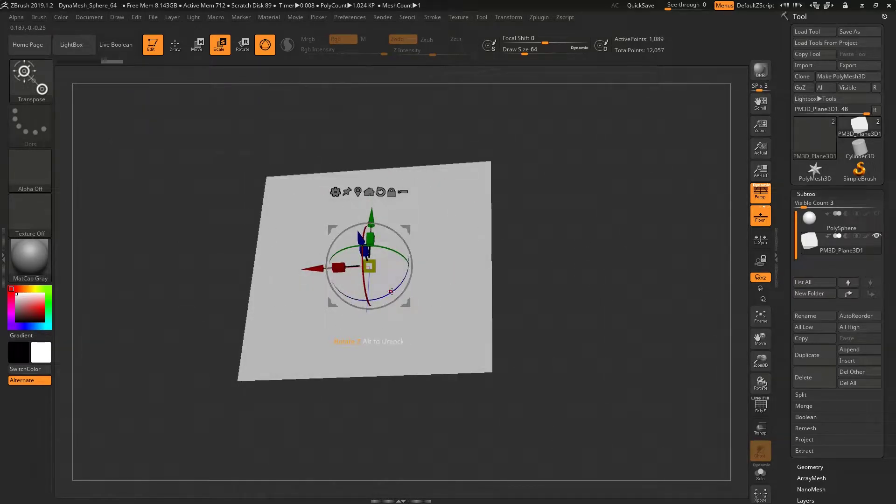
drag(544, 323, 448, 262)
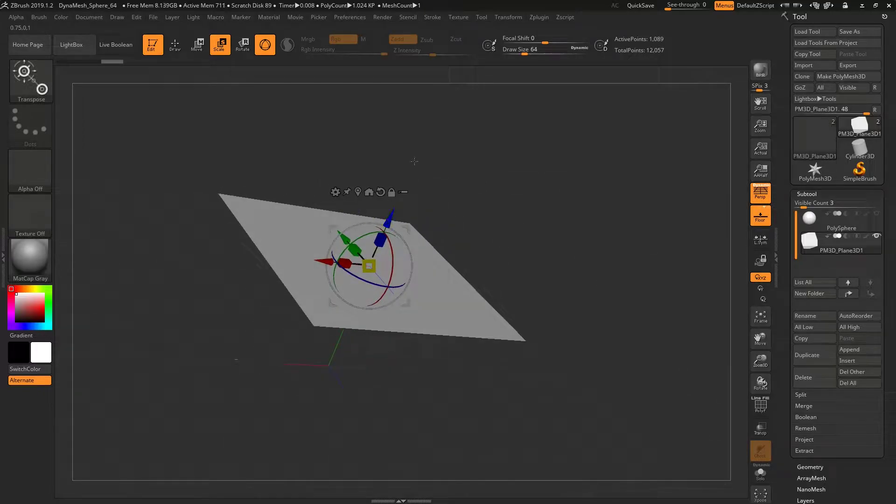
drag(411, 200, 426, 179)
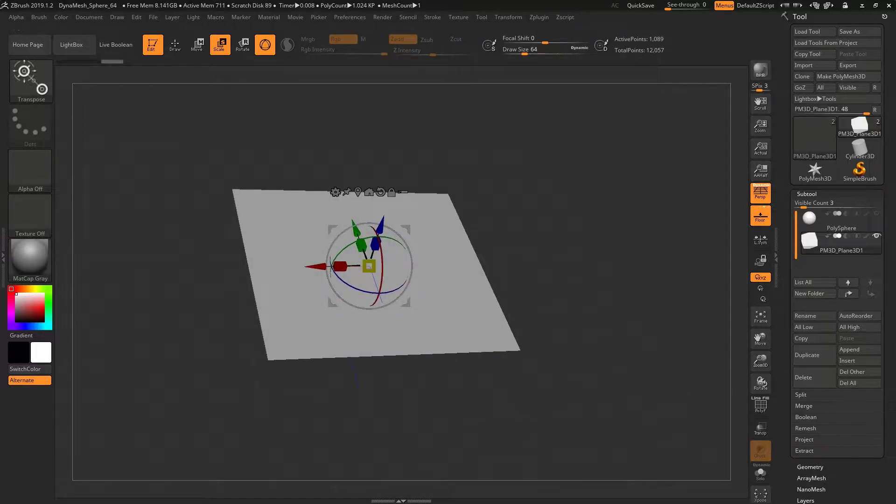
Step: Glance at the height map reference and orbit to a near front-facing view of the plane
key(alt+Tab)
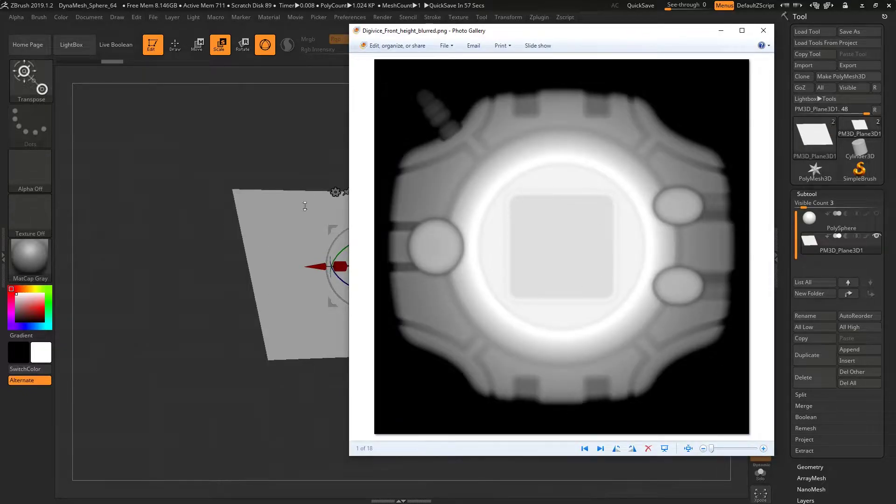
key(alt+Tab)
drag(494, 183, 465, 200)
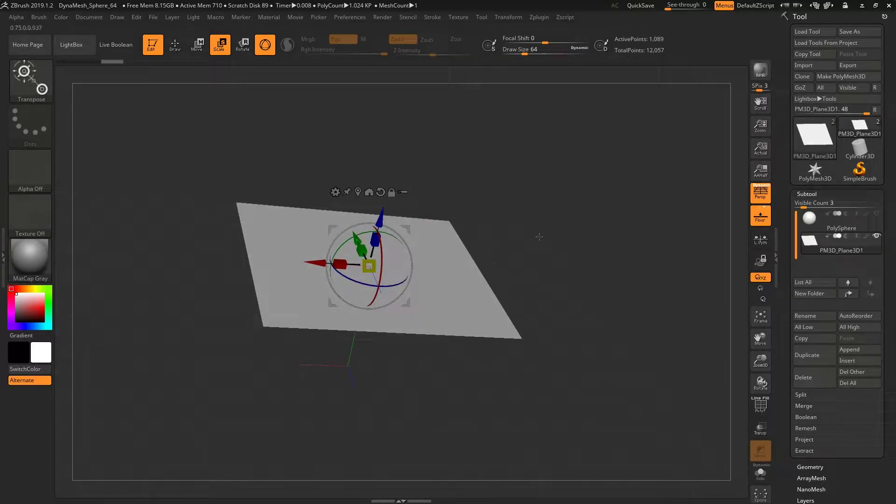
drag(425, 248, 498, 201)
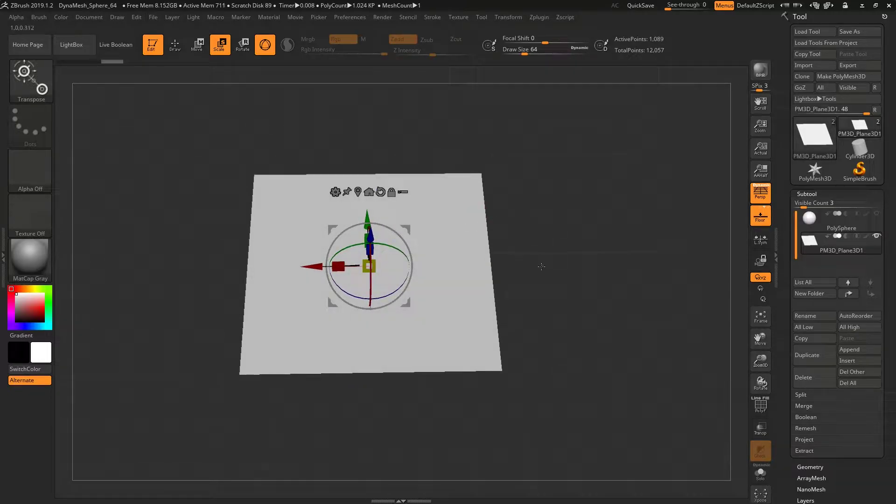
drag(576, 282, 606, 299)
Step: Create a new texture on the plane and import Digivice_Front_height_blurred.png into it
drag(885, 361, 879, 285)
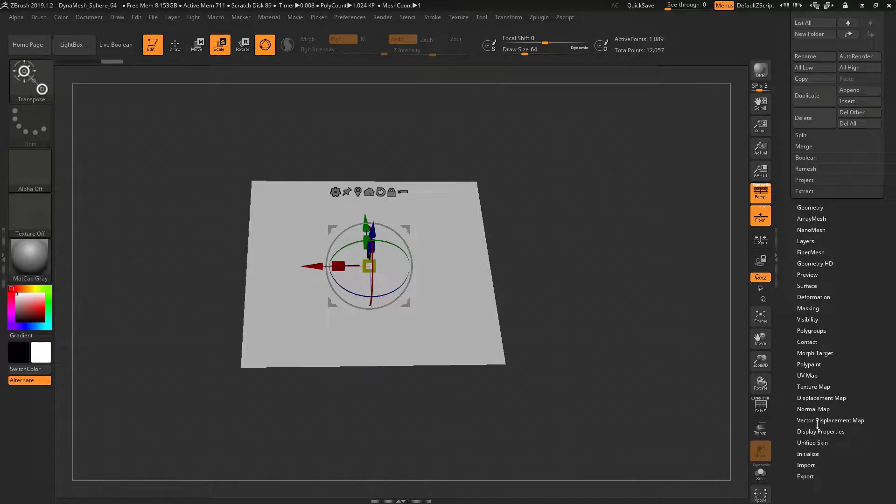
click(813, 387)
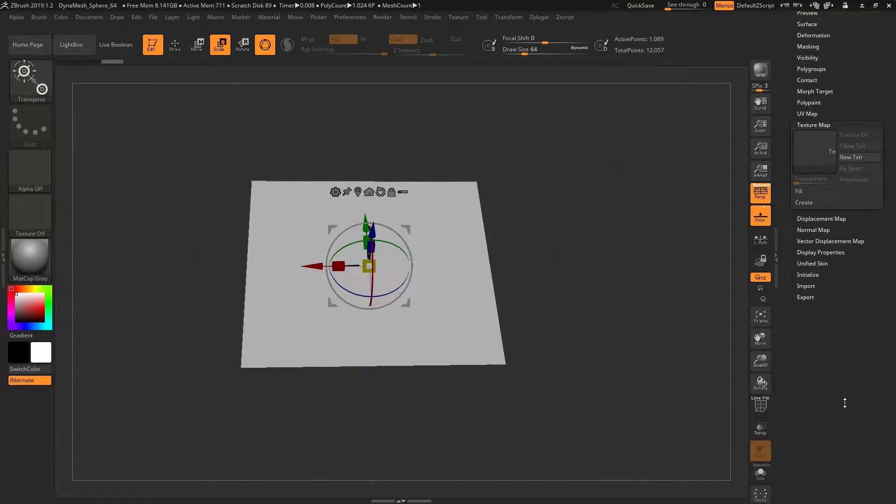
click(850, 279)
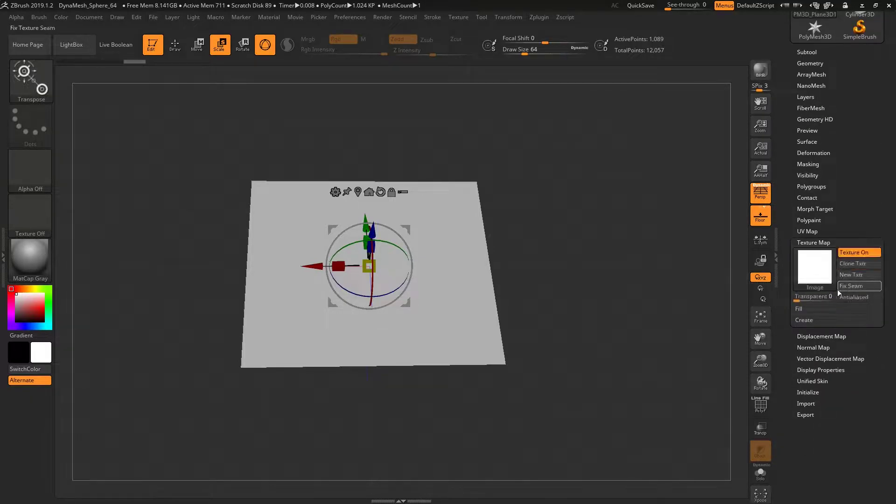
click(815, 269)
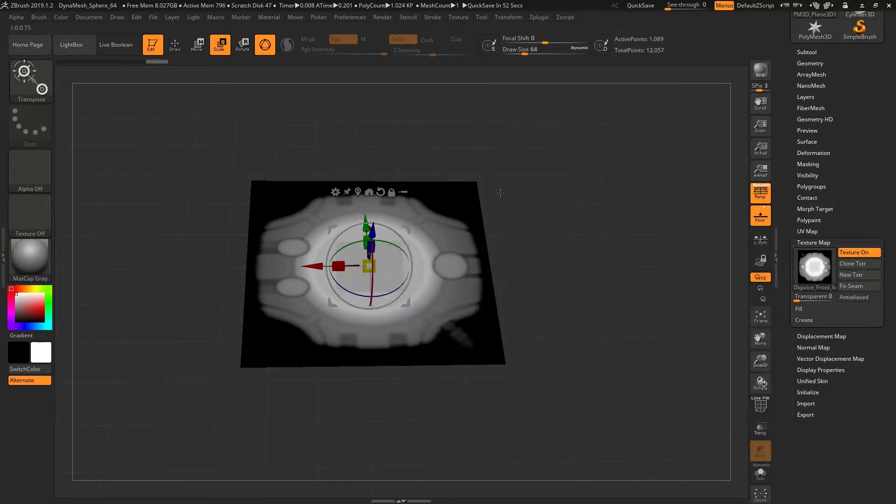
drag(569, 196, 632, 260)
Step: Turn on PolyF, frame the plane, and subdivide it with Ctrl+D from 4,225 to 263,169 points
key(space)
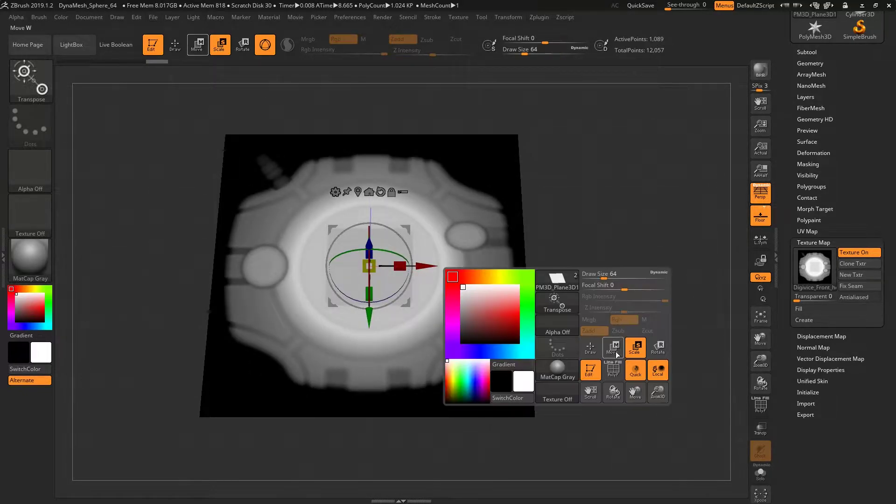
key(shift+f)
key(f)
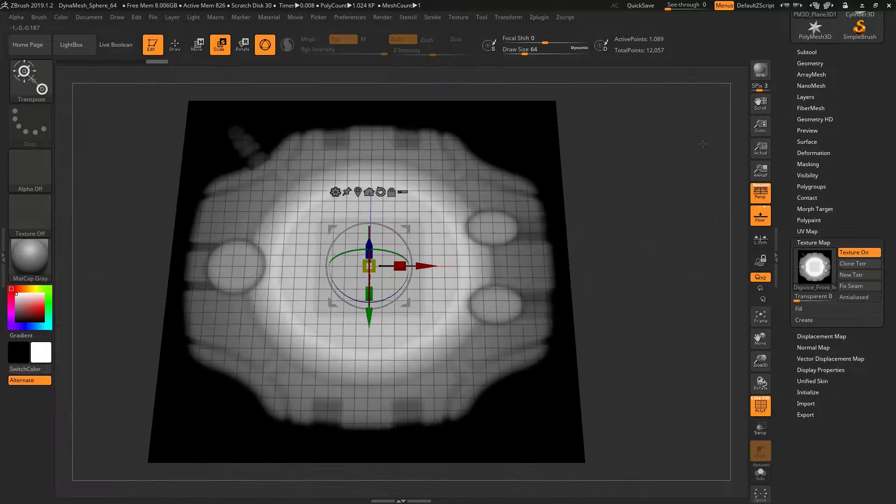
drag(717, 191, 611, 237)
key(ctrl)
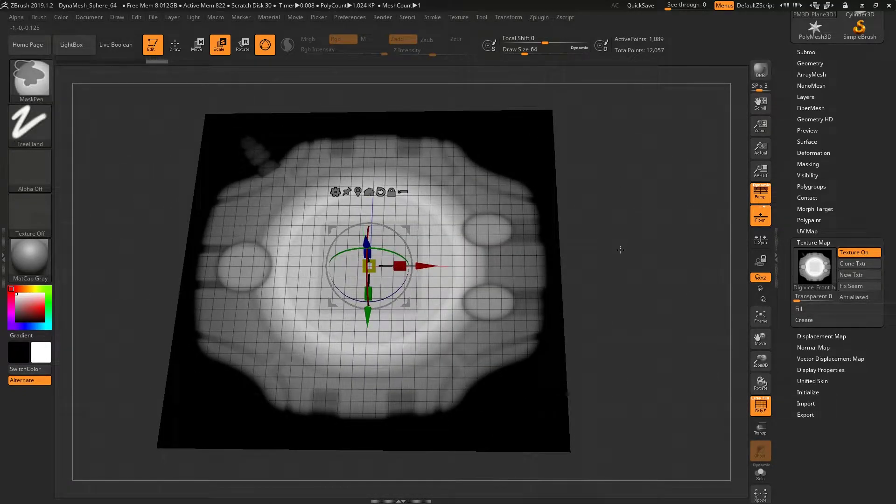
key(ctrl+d)
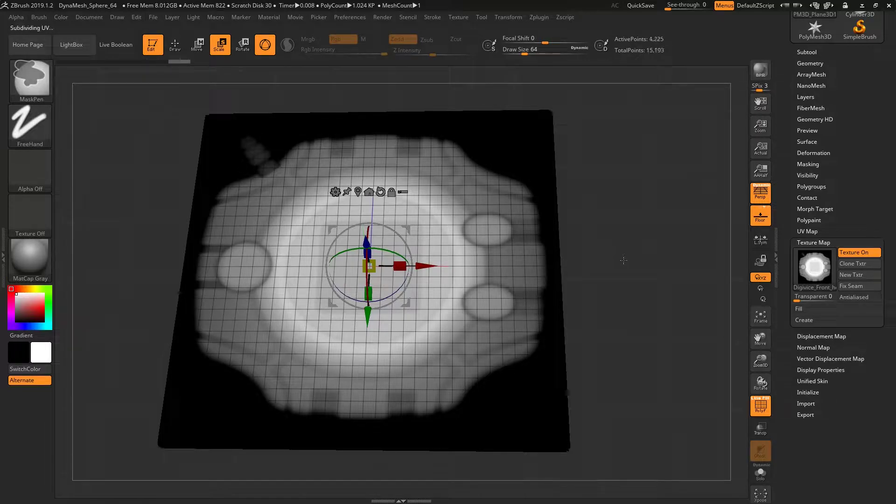
key(ctrl+d)
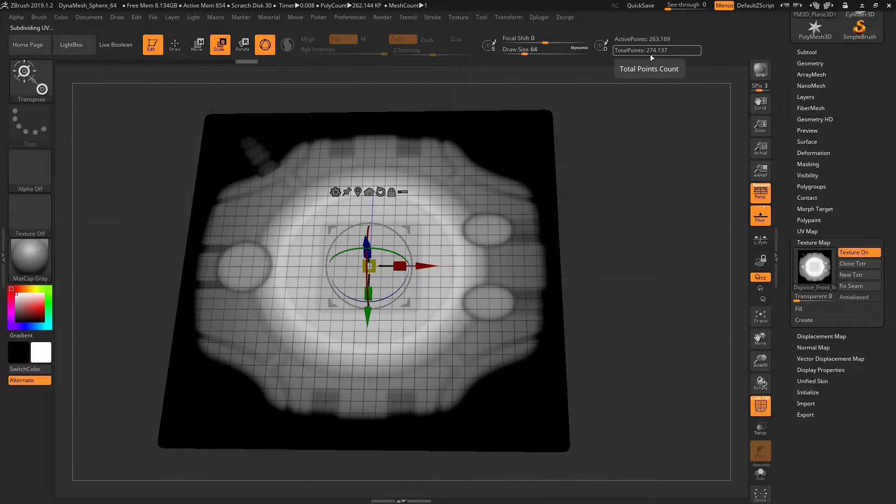
drag(630, 207, 698, 262)
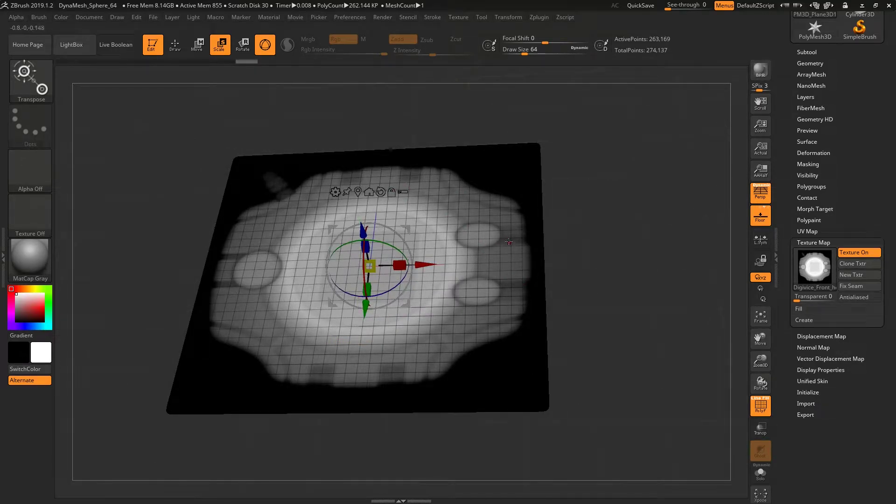
Step: Mask the plane by texture intensity and scale the unmasked Digivice relief upward
click(806, 164)
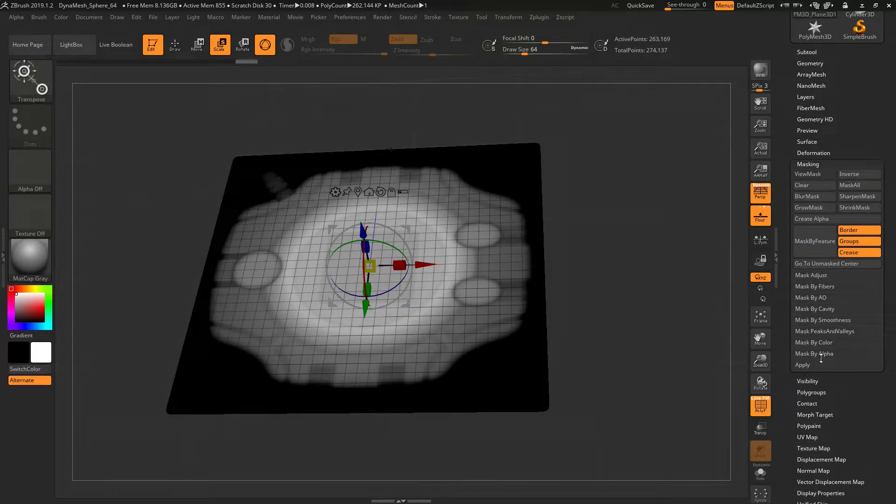
click(828, 342)
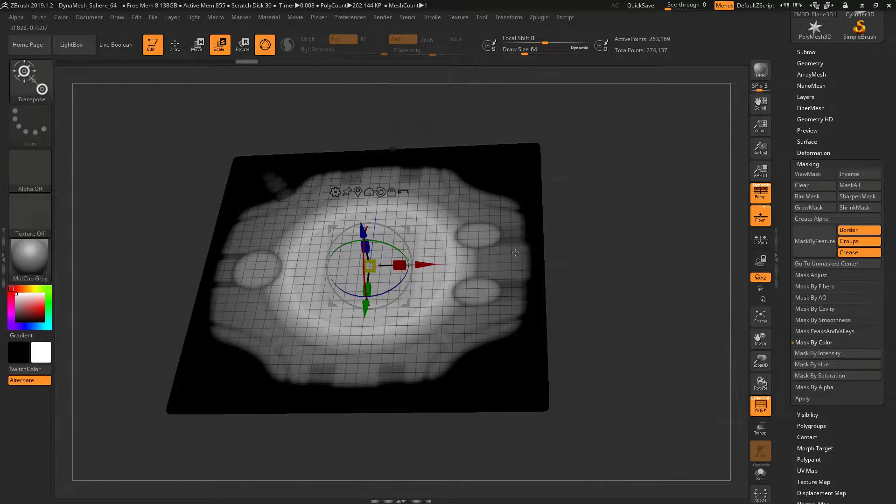
click(820, 352)
drag(612, 265, 602, 196)
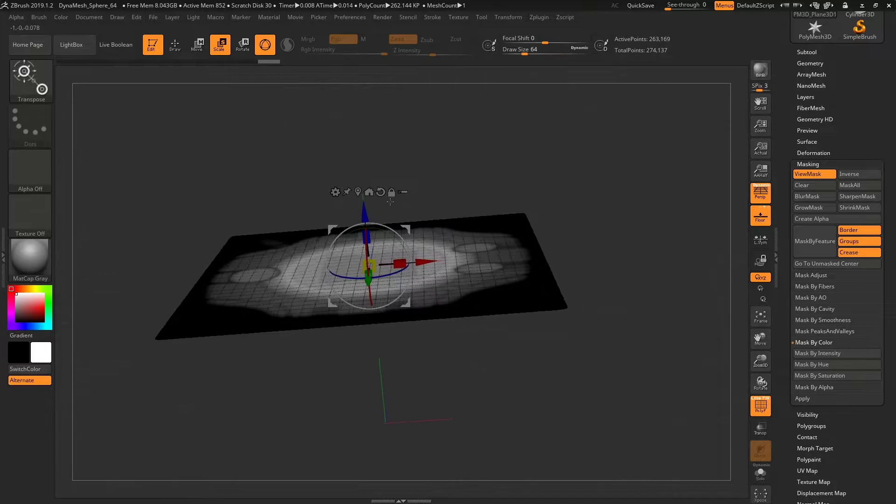
drag(362, 203, 358, 173)
drag(628, 168, 624, 267)
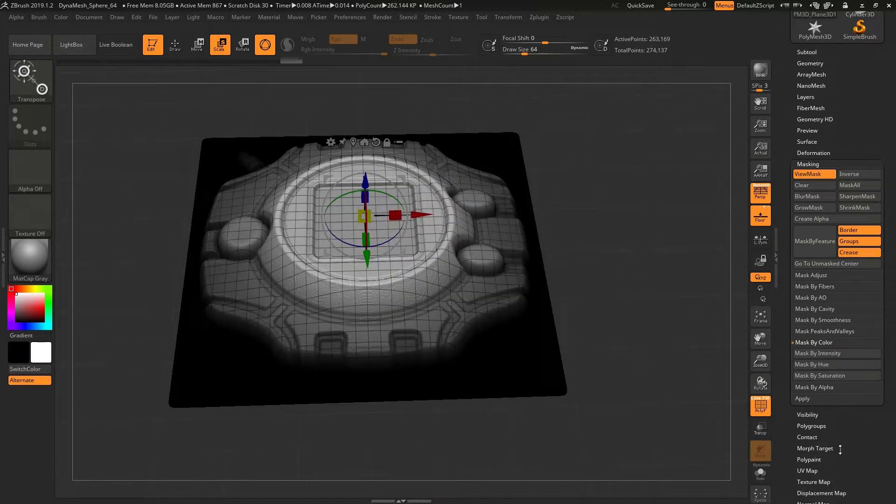
Step: Turn off the texture map and PolyF so the relief shows in plain grey
drag(823, 473, 823, 357)
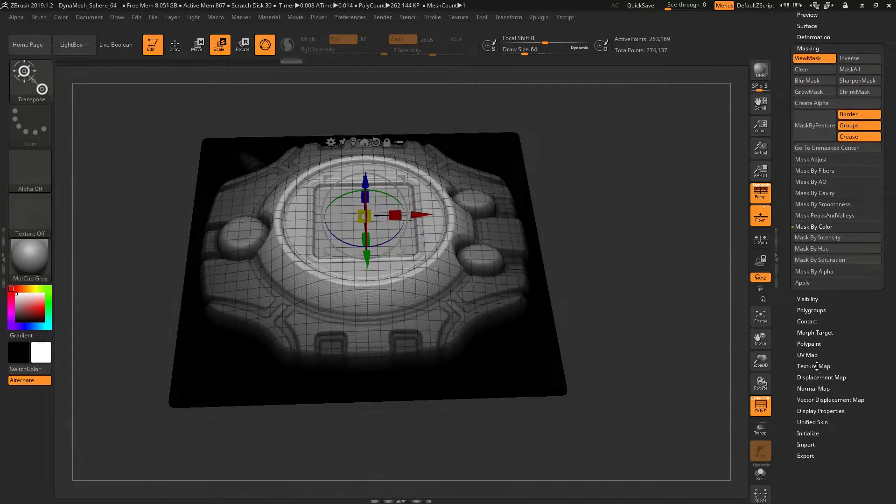
click(820, 366)
drag(625, 289, 620, 364)
key(space)
click(620, 365)
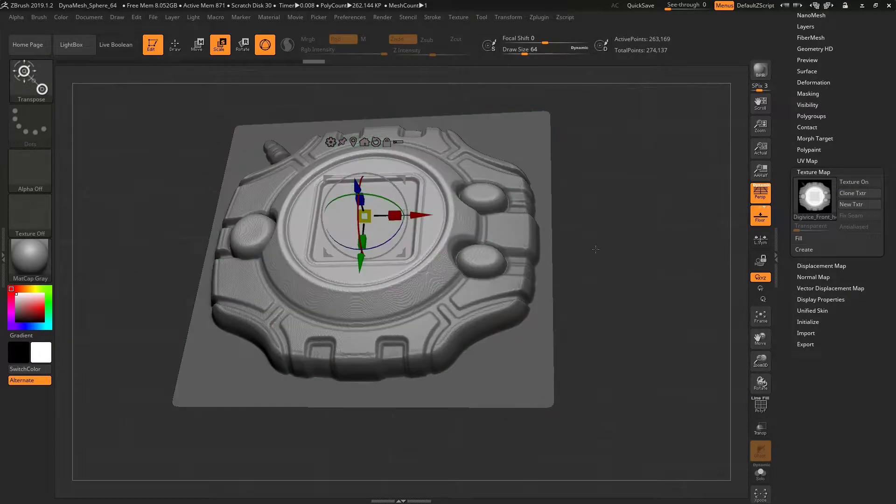
Step: Zoom in on the Digivice relief and drag the Deformation Polish slider to smooth it
drag(613, 269, 347, 461)
drag(286, 410, 630, 210)
scroll(835, 149, up, 2)
scroll(835, 149, up, 1)
click(835, 172)
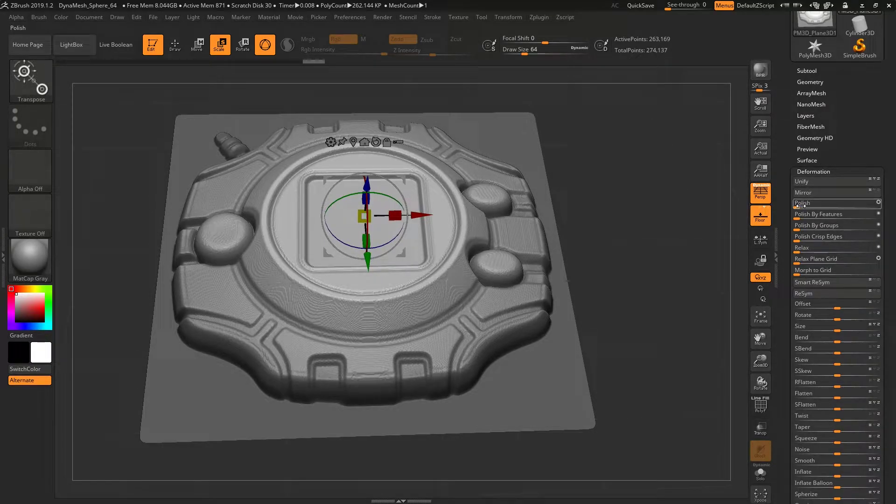
drag(797, 206, 868, 204)
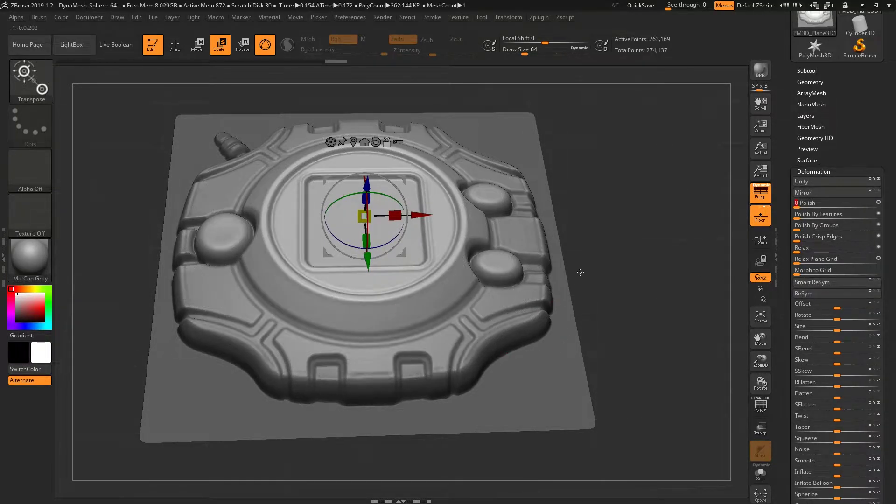
Step: Rotate the model, switch to Draw mode with Q, and turn PolyF back on
mouse_move(582, 269)
mouse_down()
mouse_move(639, 274)
mouse_move(648, 255)
mouse_move(641, 242)
mouse_move(628, 243)
mouse_move(635, 219)
mouse_move(627, 205)
mouse_up()
key(q)
key(space)
key(shift+f)
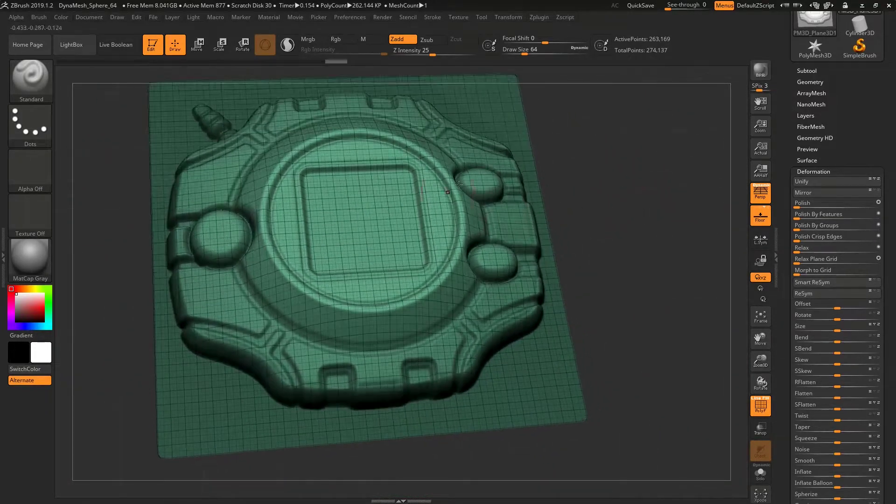
Step: Pre-process the relief in Decimation Master, decimate it, and rotate to inspect
click(538, 17)
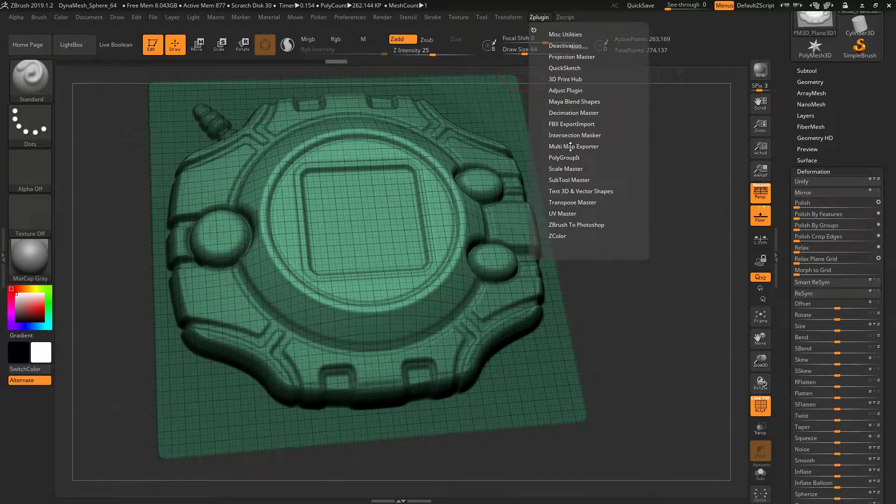
click(567, 112)
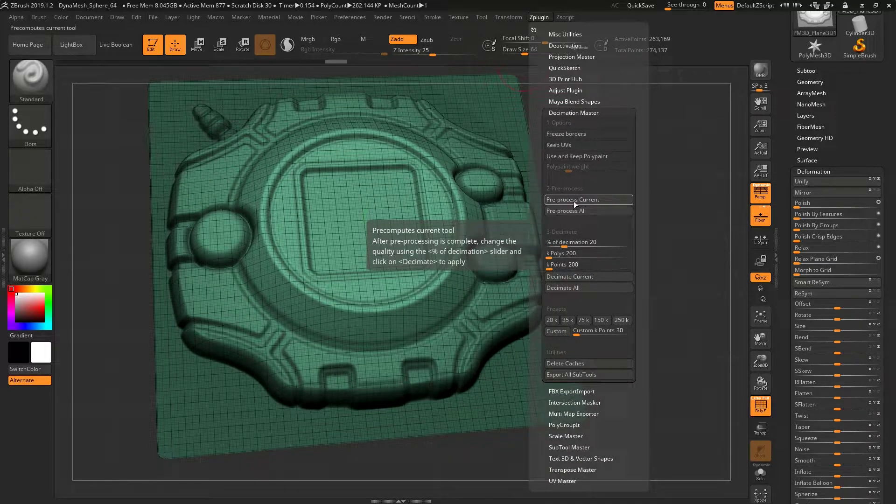
click(573, 199)
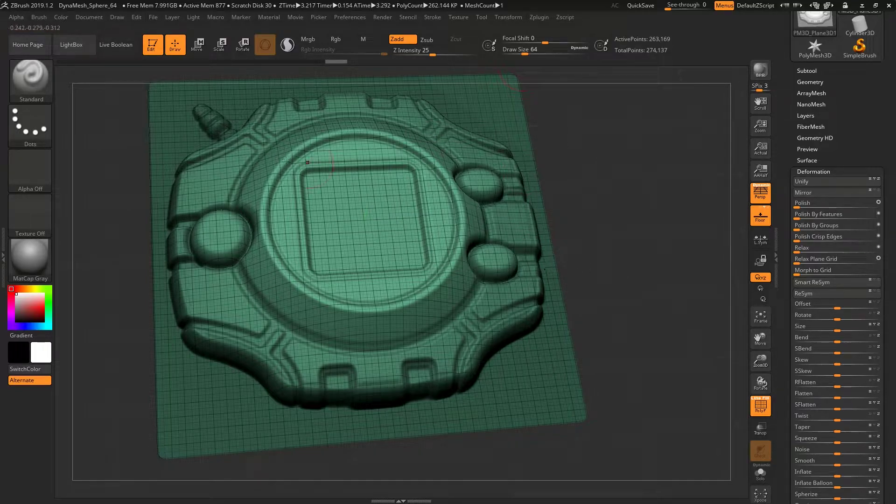
click(541, 17)
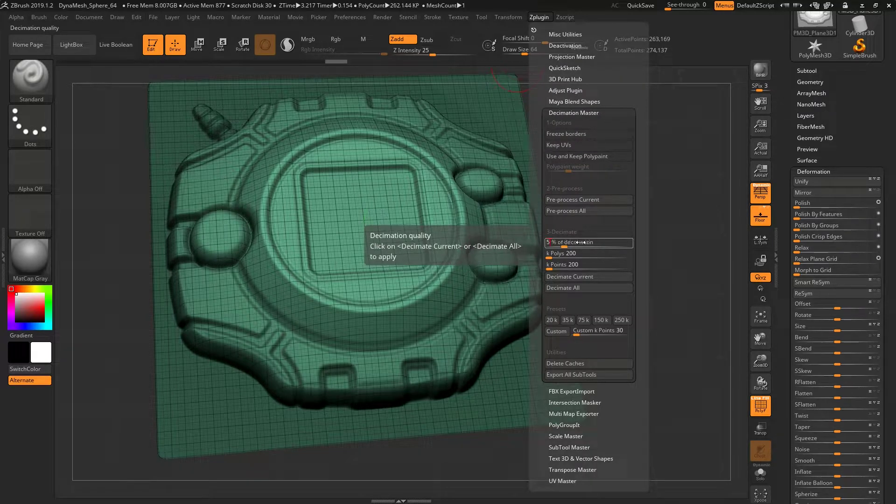
click(578, 277)
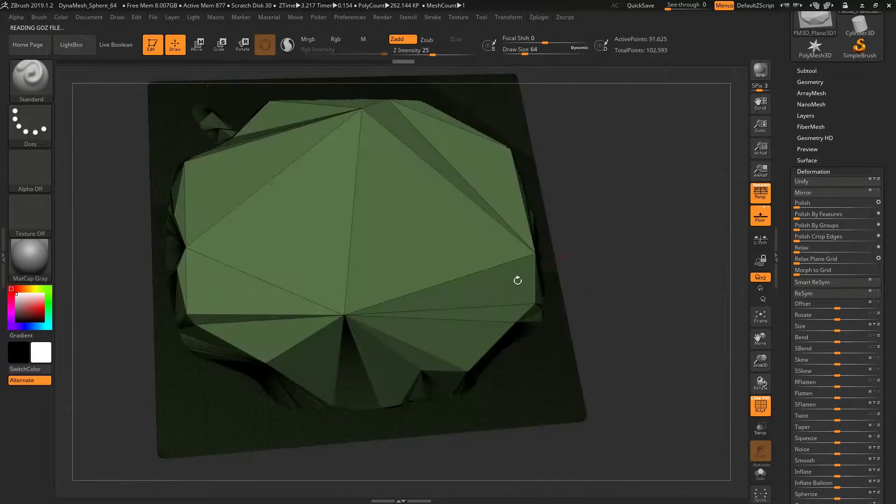
drag(537, 255, 600, 210)
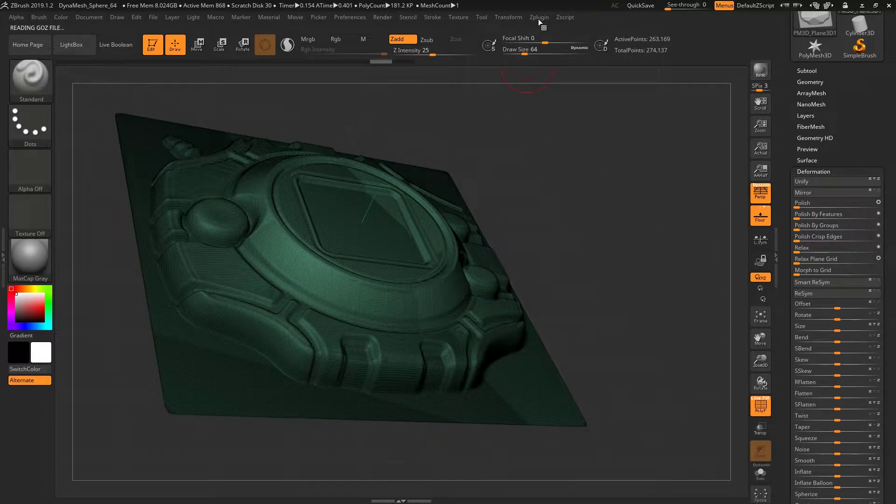
Step: Try a 20 percent decimation, inspect it, and undo back to the detailed mesh
click(539, 18)
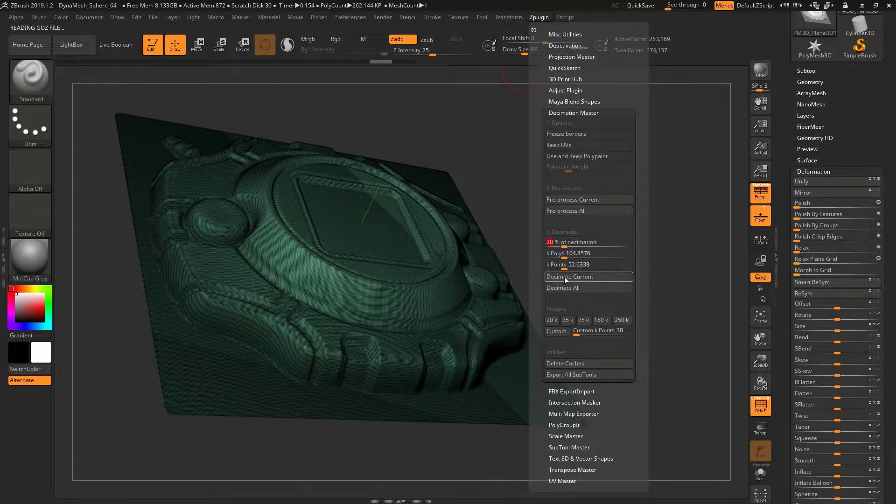
click(607, 276)
drag(573, 232, 591, 241)
key(ctrl+z)
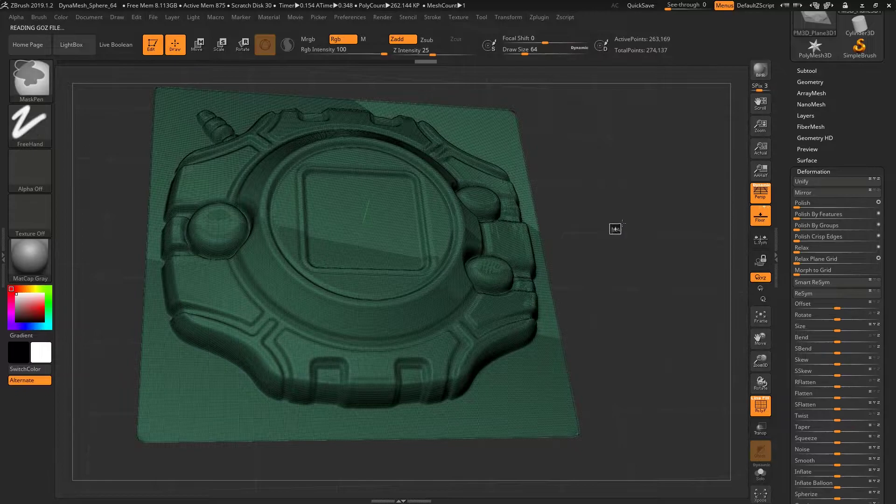
Step: Decimate again, re-run pre-processing, and decimate the mesh to about 105K polygons
click(541, 17)
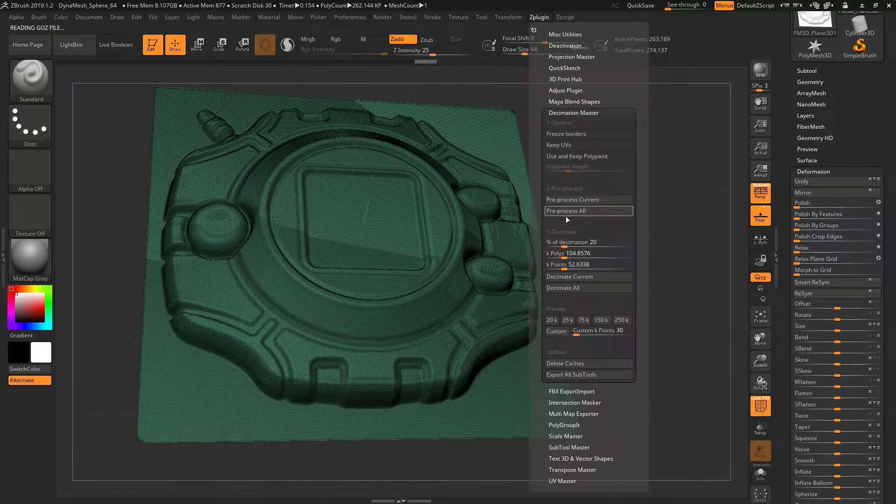
click(584, 276)
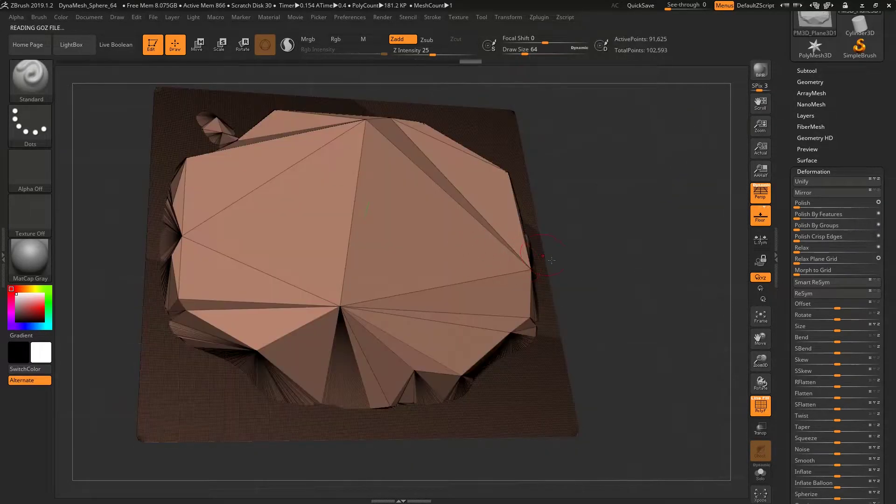
click(539, 18)
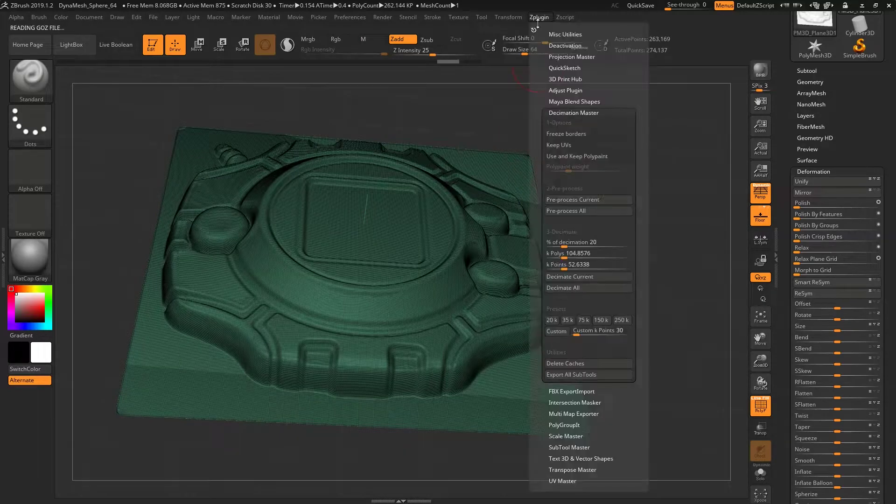
click(574, 199)
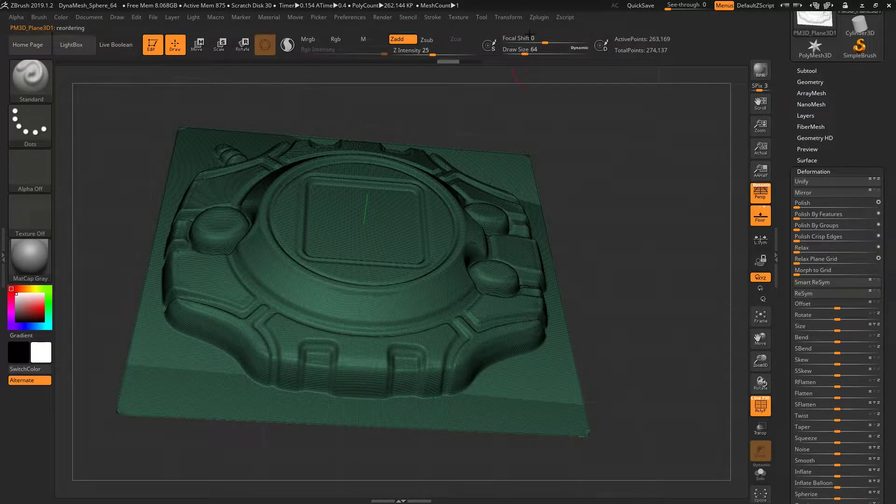
click(538, 18)
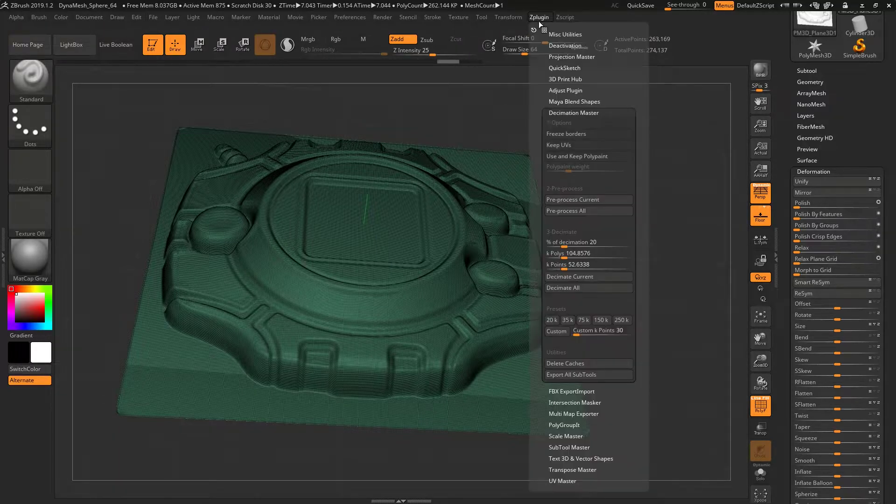
click(579, 276)
Step: Toggle PolyF off and back on to check the decimated wireframe
key(space)
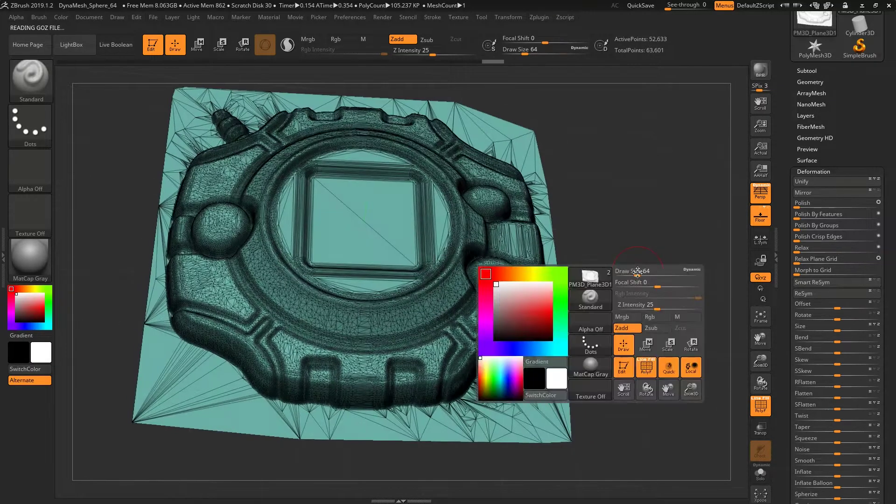
click(647, 369)
key(space)
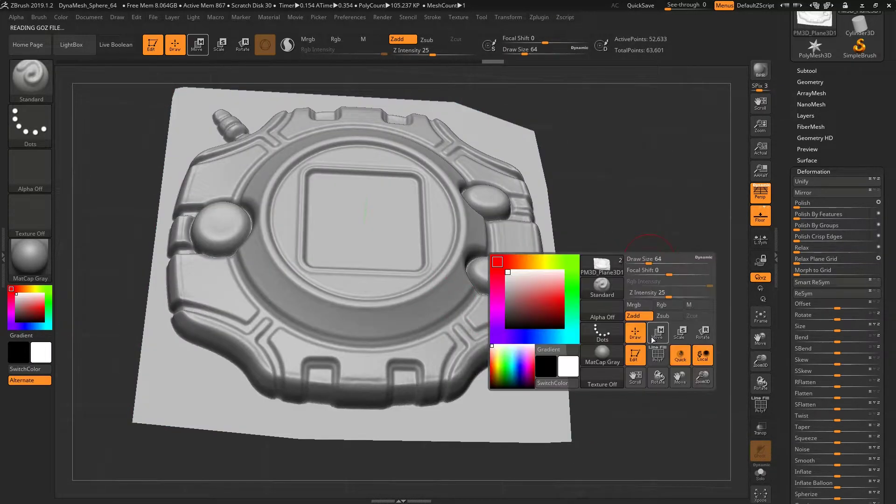
click(657, 364)
Step: Decimate further to 13,158 active points and toggle the wireframe to inspect the sparse mesh
click(539, 17)
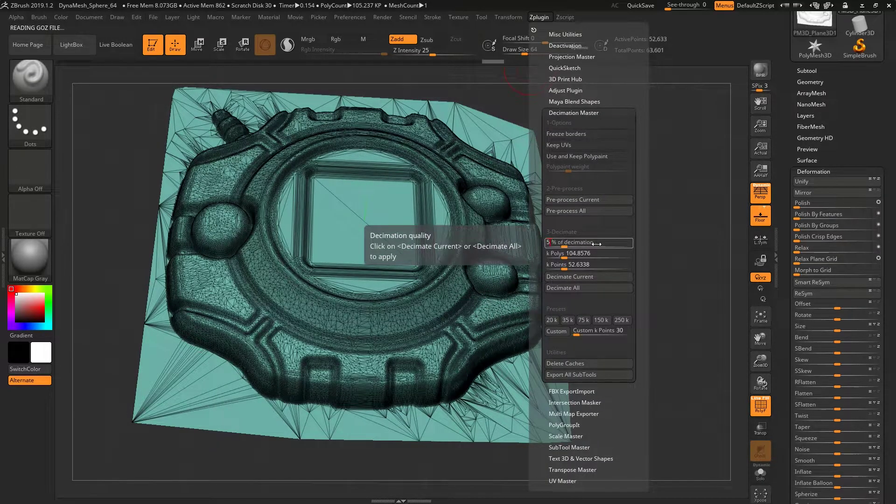
click(593, 276)
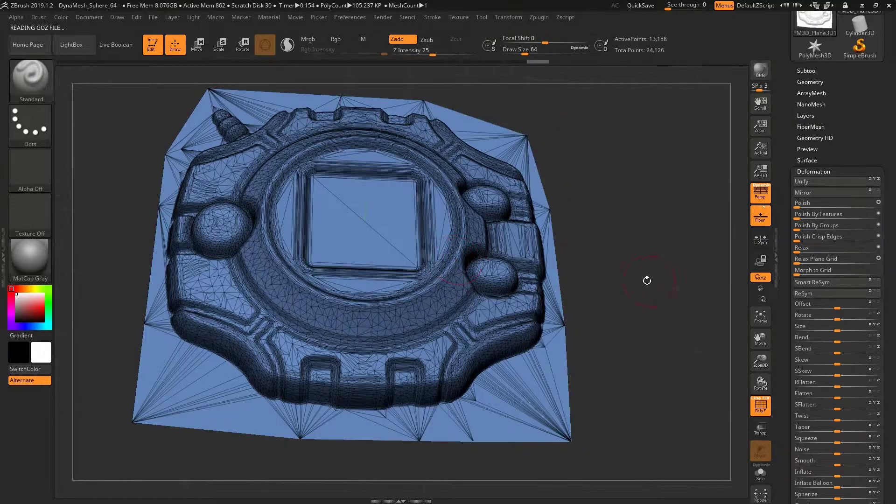
key(space)
click(653, 370)
drag(648, 336, 651, 285)
right_click(655, 284)
click(653, 371)
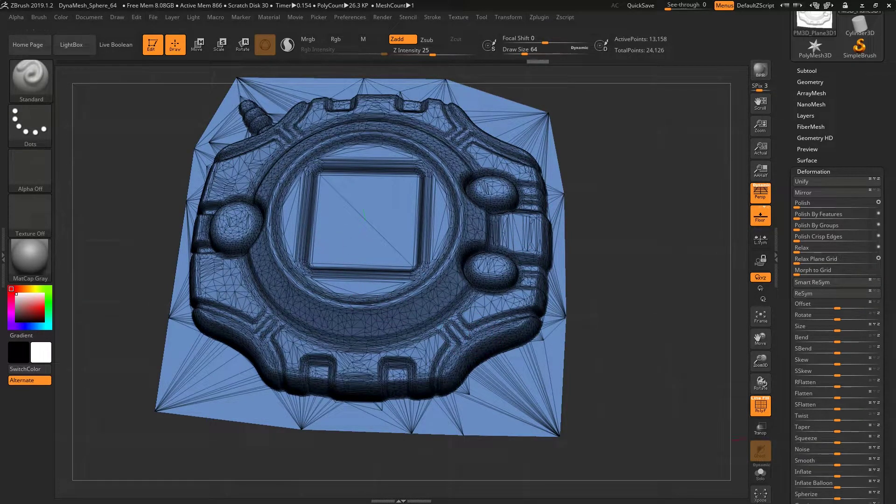
Step: Switch to Houdini and frame the node graph and viewport
key(alt+Tab)
key(h)
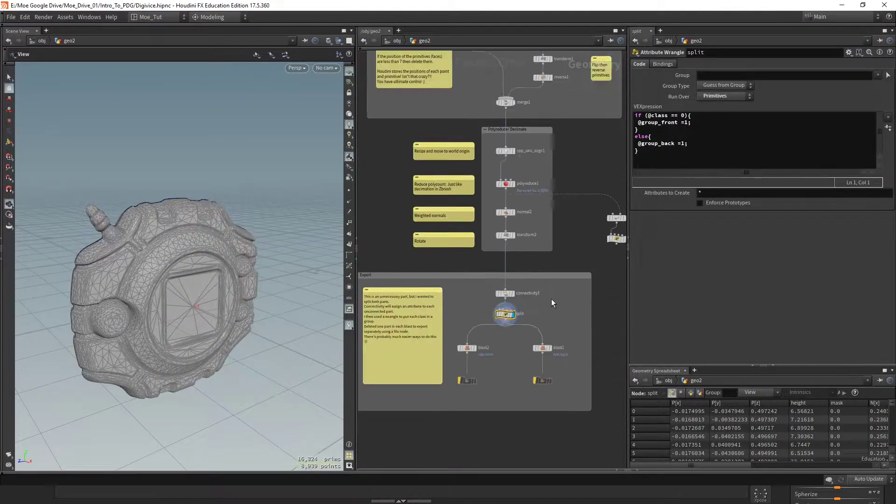
key(h)
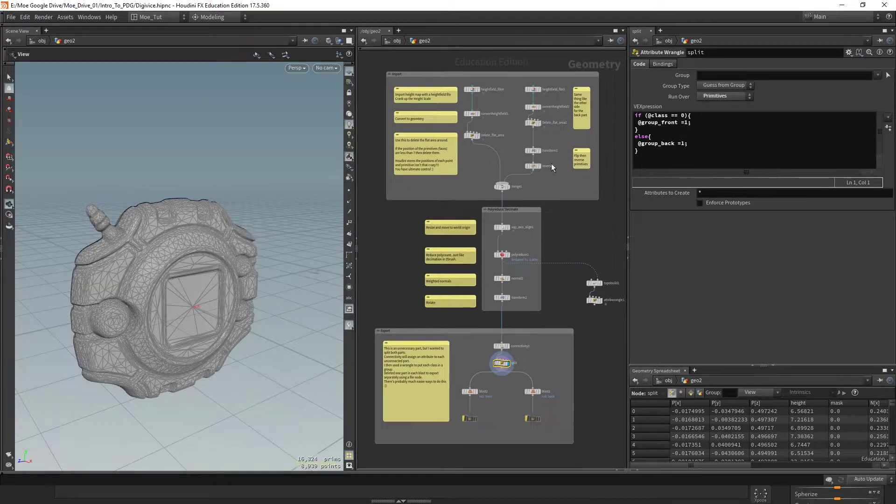
scroll(419, 143, up, 6)
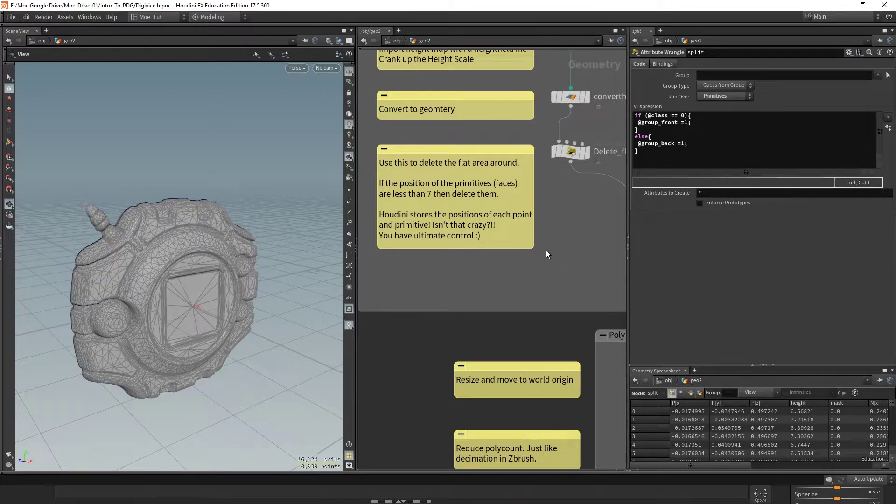
key(h)
scroll(502, 229, up, 5)
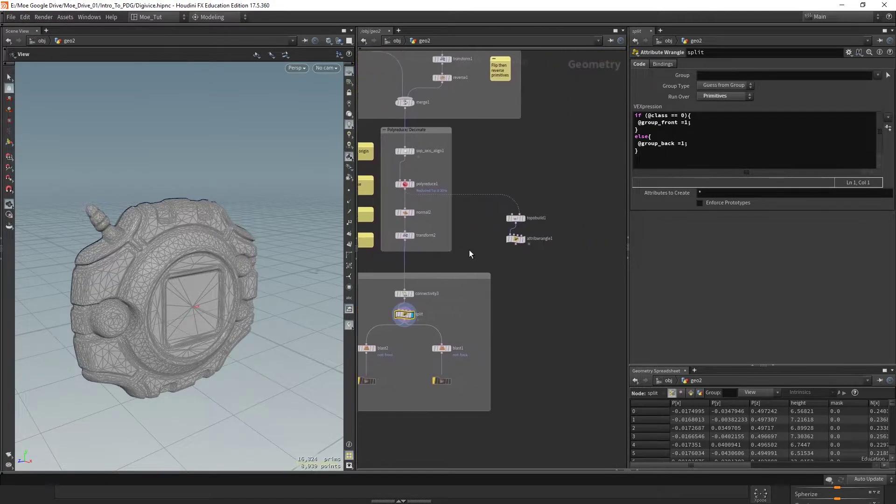
middle_drag(473, 252, 489, 268)
mouse_move(187, 304)
mouse_down()
mouse_move(122, 304)
mouse_move(182, 303)
mouse_up()
Step: At object level, add a new Geometry node geo3 and move it lower in the network
key(u)
scroll(542, 229, up, 4)
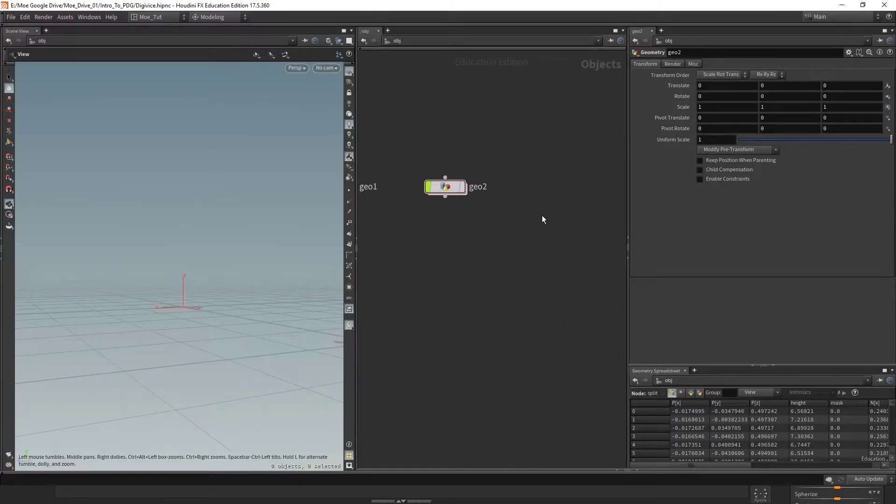
key(Tab)
text(geo)
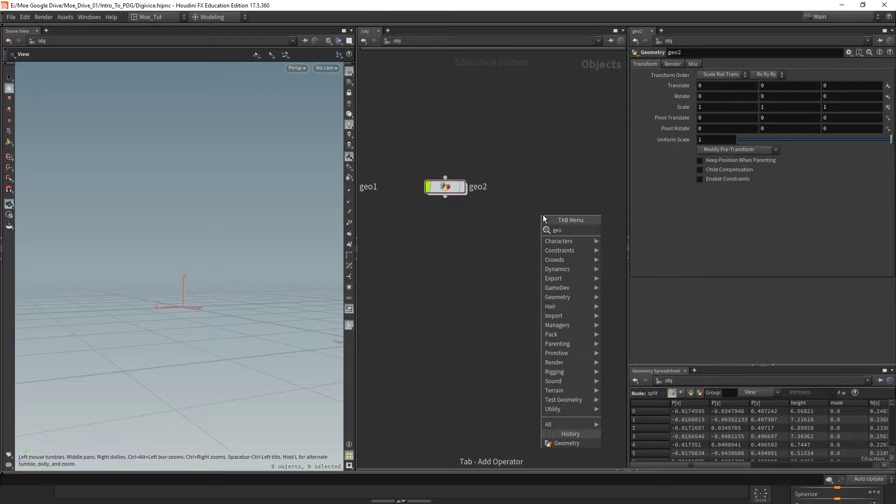
key(Return)
drag(542, 218, 530, 272)
middle_drag(530, 271, 554, 254)
click(488, 267)
Step: Cancel a node search for 'geo' and dive inside geo3 with I
key(Tab)
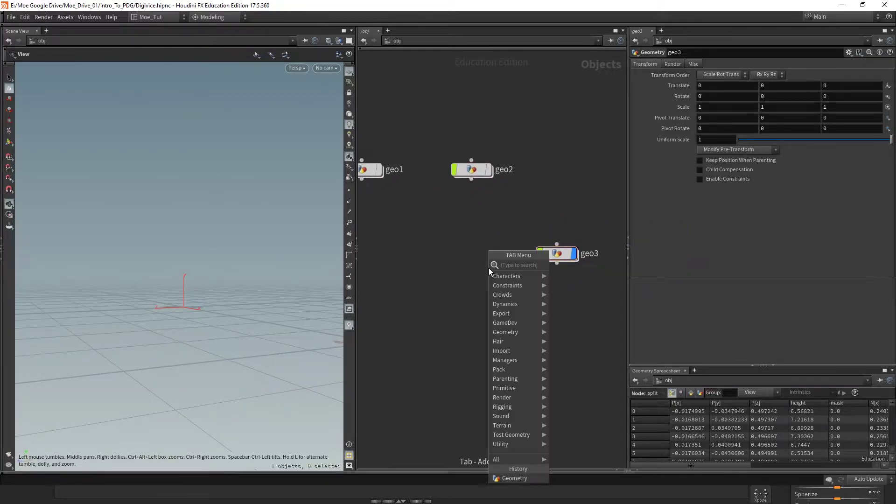
text(gs)
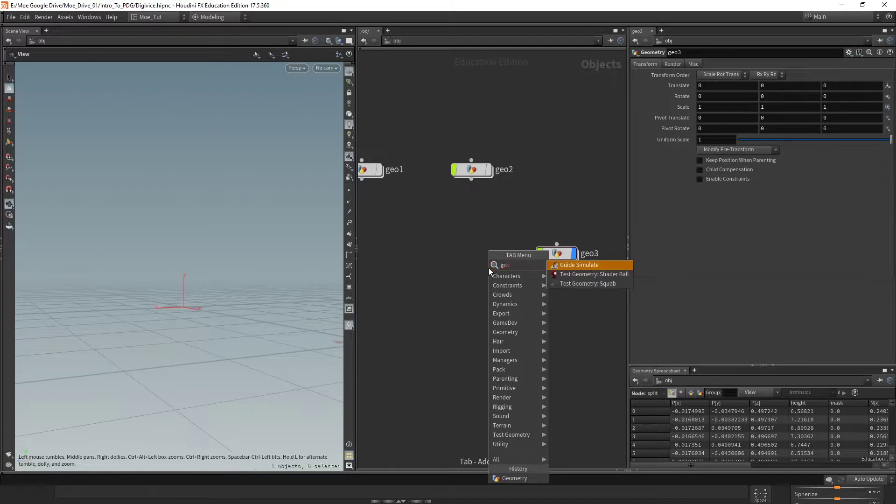
key(BackSpace)
text(eo)
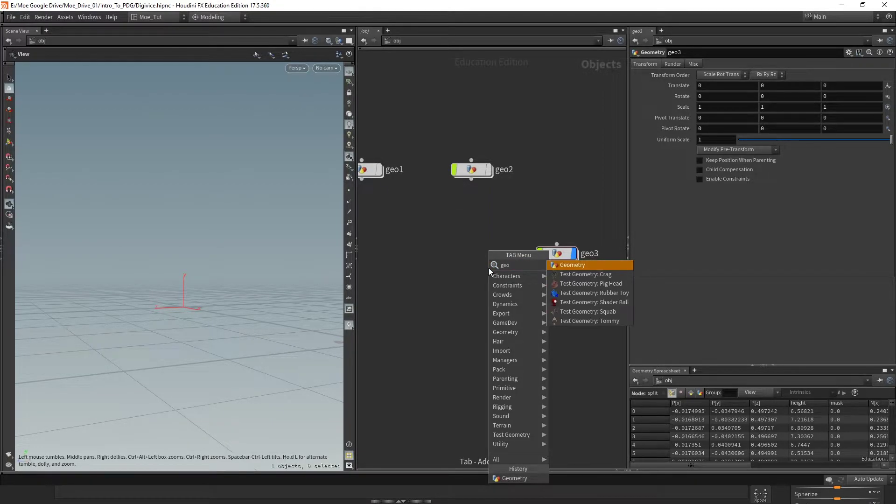
click(431, 269)
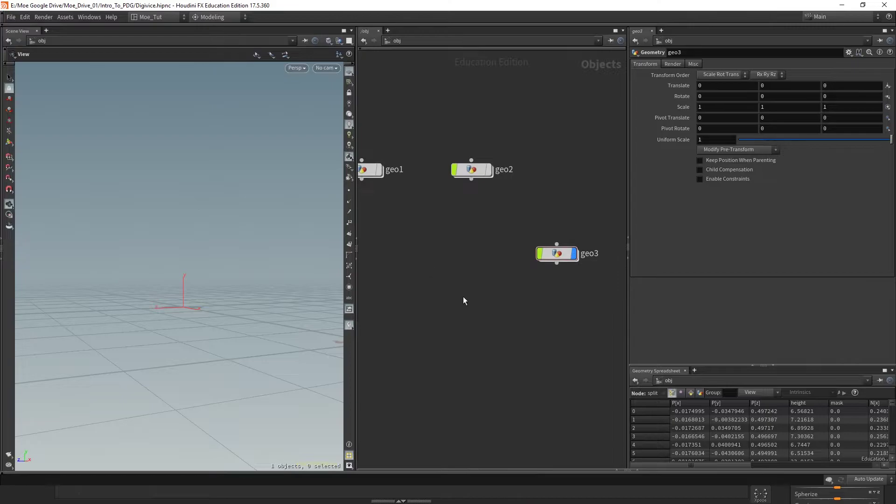
middle_drag(558, 264, 477, 266)
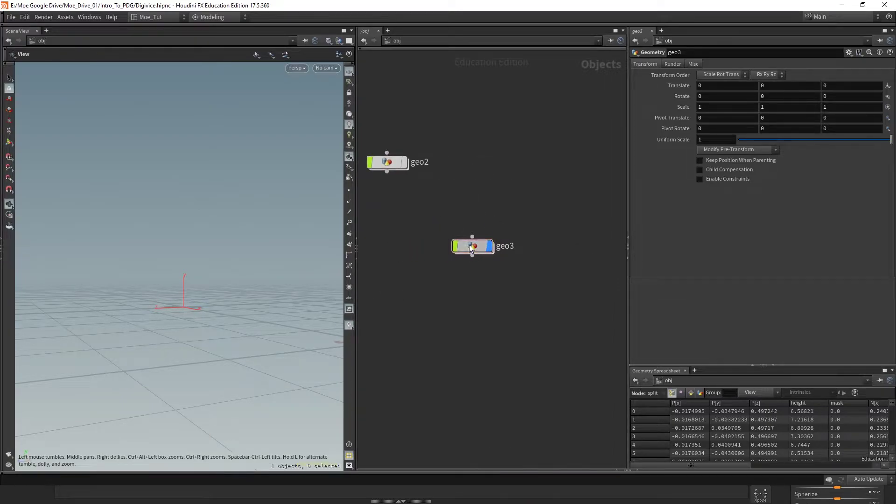
key(i)
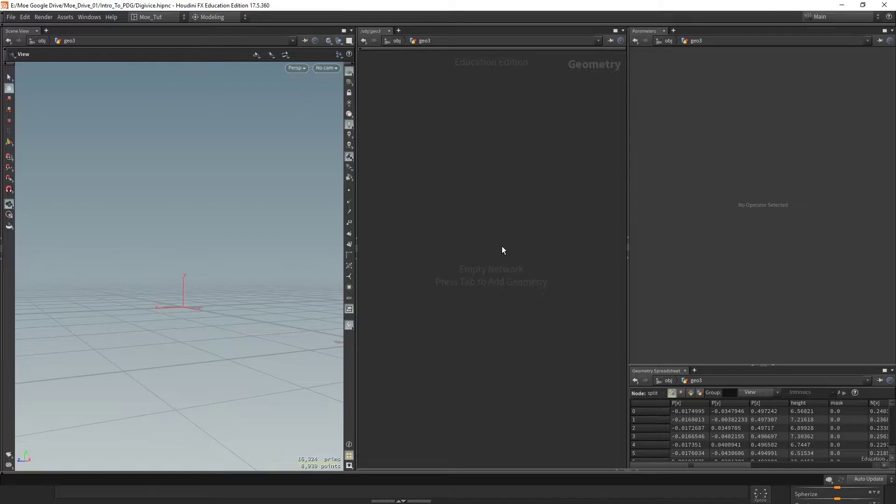
Step: Create a HeightField File node via 'hff', place heightfield_file1, and frame it in the viewport
key(Tab)
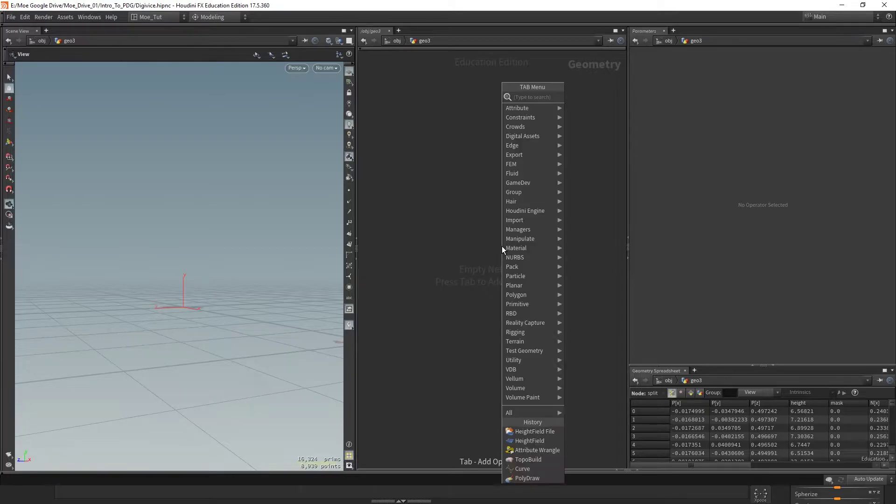
text(hffi)
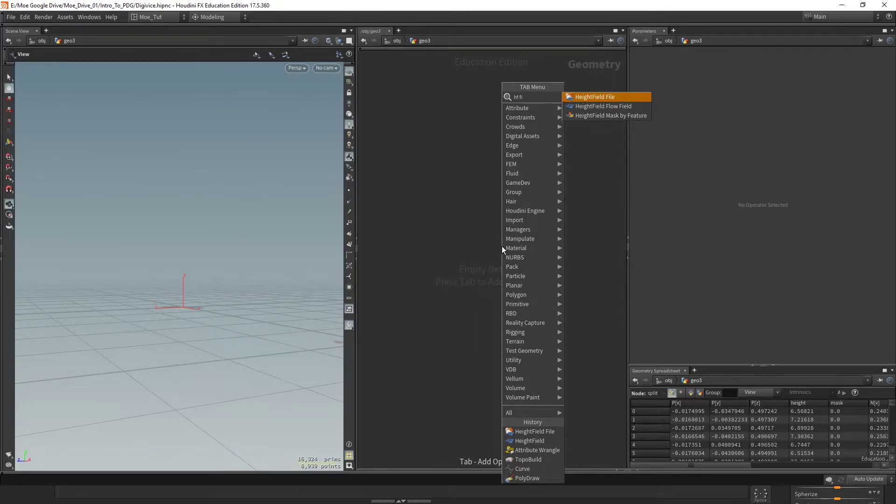
key(Return)
click(502, 245)
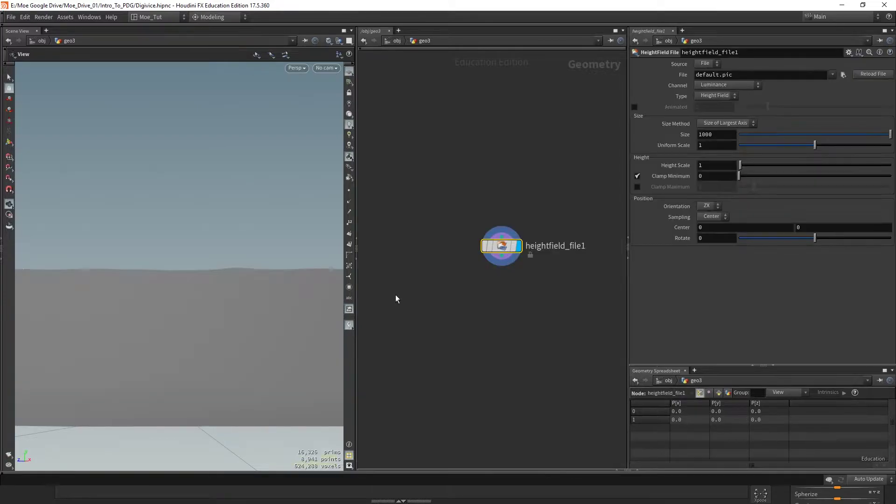
key(f)
drag(199, 289, 226, 306)
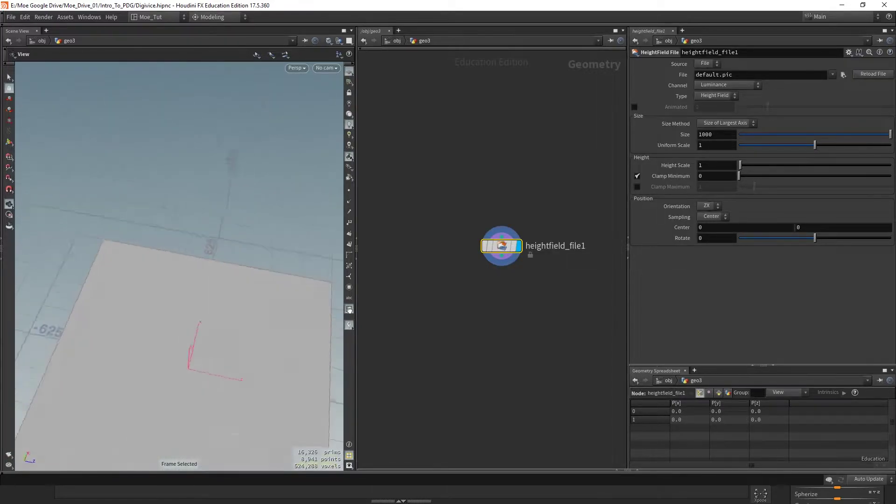
drag(230, 230, 252, 262)
scroll(259, 311, up, 5)
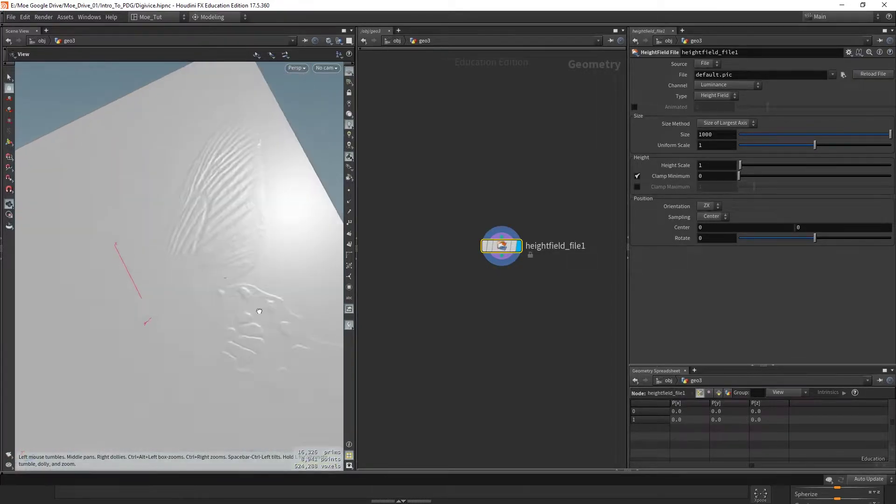
scroll(260, 311, down, 5)
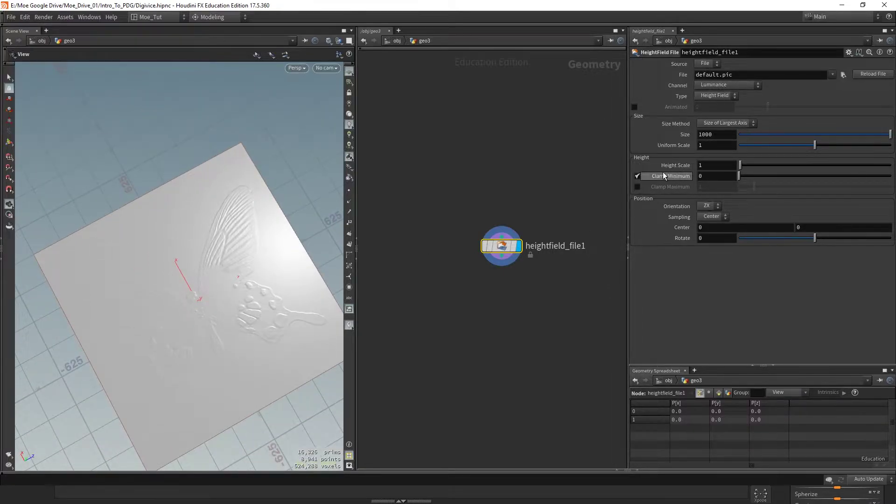
Step: Raise Height Scale to 100, orbit the butterfly relief, and browse for a height map file
drag(678, 164, 886, 170)
drag(210, 243, 194, 293)
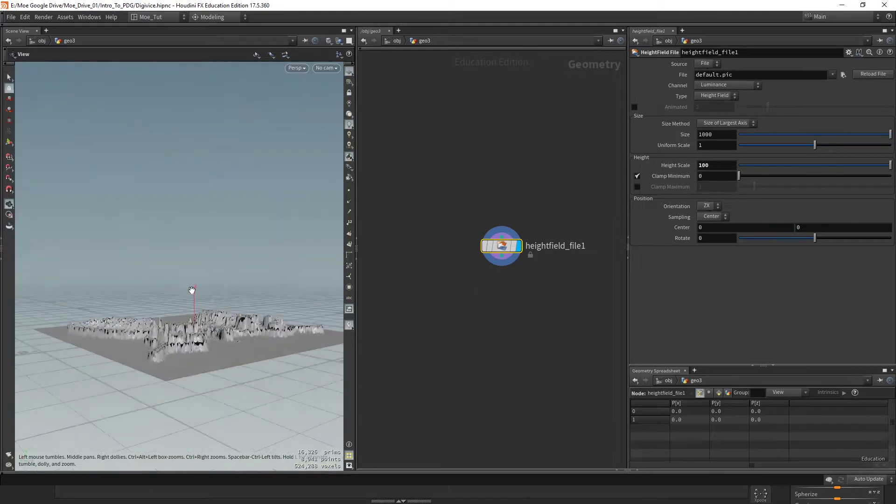
scroll(242, 353, up, 3)
drag(241, 354, 237, 308)
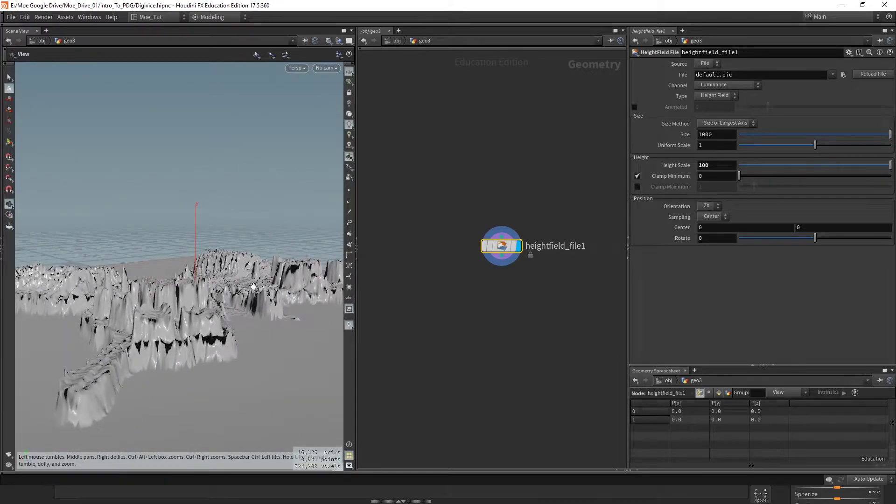
drag(217, 278, 247, 341)
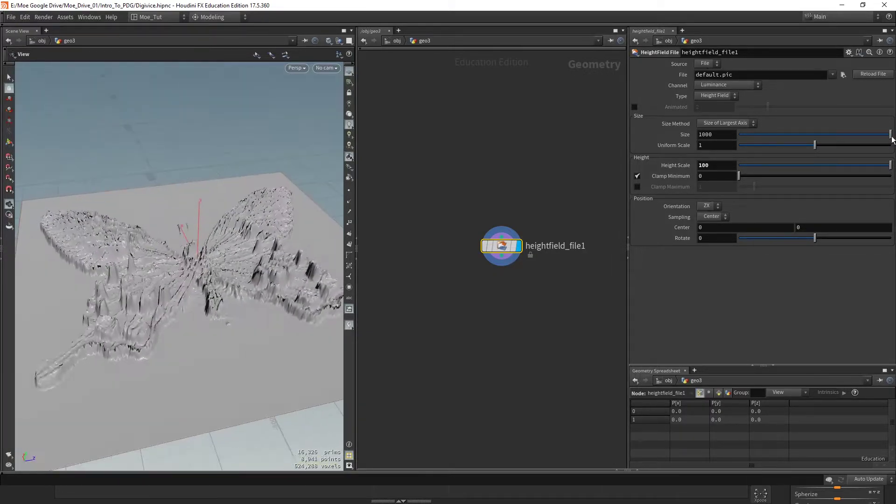
click(843, 75)
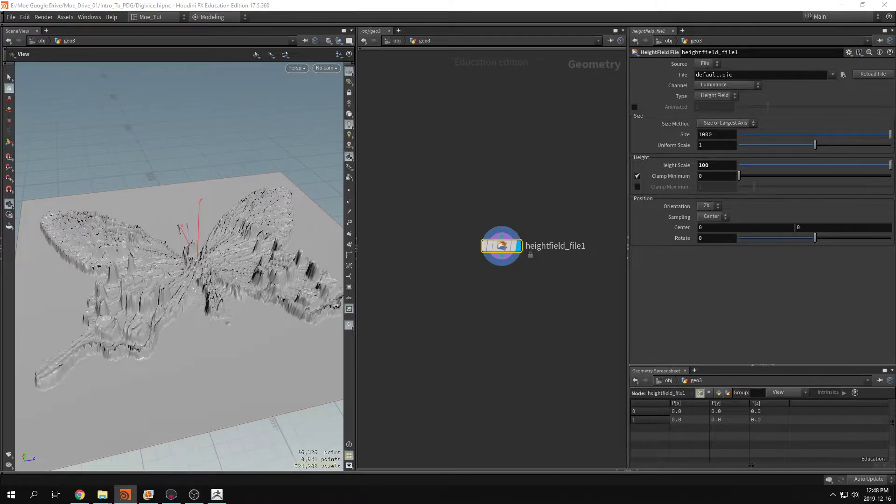
Step: Load the Digivice height map, set Height Scale to 150, and orbit to inspect the relief
key(Return)
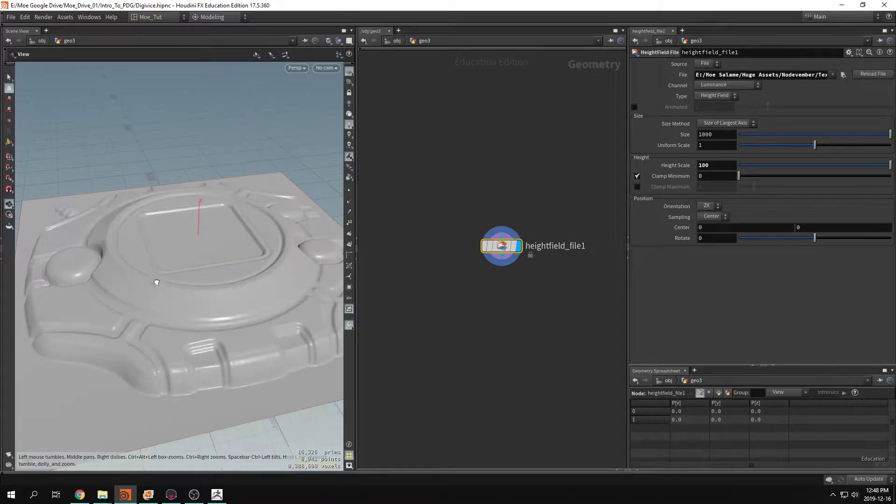
drag(175, 275, 212, 275)
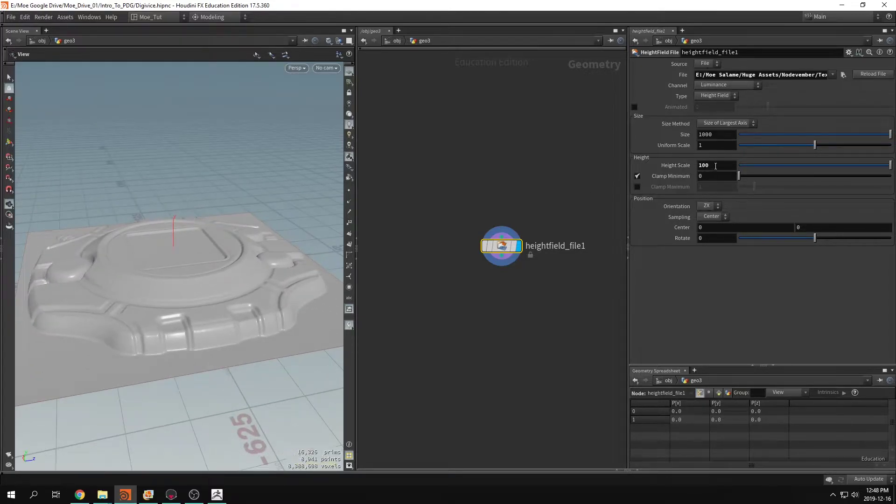
text(150)
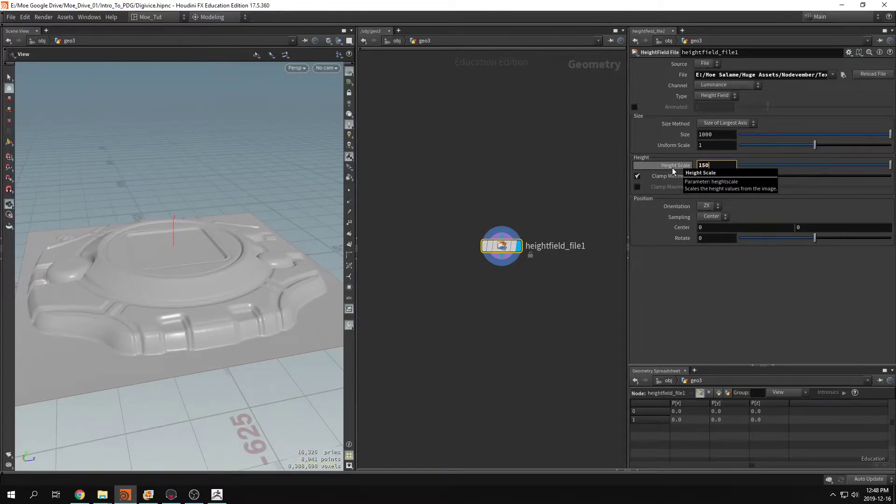
key(Return)
drag(164, 233, 193, 228)
right_drag(126, 275, 201, 273)
mouse_move(200, 273)
mouse_down()
mouse_move(232, 275)
mouse_move(116, 260)
mouse_move(210, 261)
mouse_up()
right_drag(210, 261, 196, 271)
Step: Select heightfield_file1 and move it up and left in the network
drag(520, 285, 434, 209)
drag(498, 249, 467, 225)
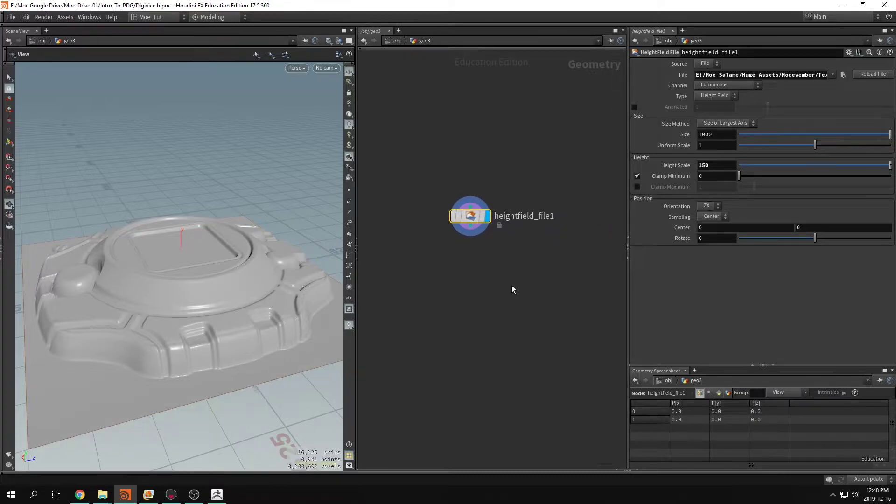
middle_drag(514, 290, 518, 259)
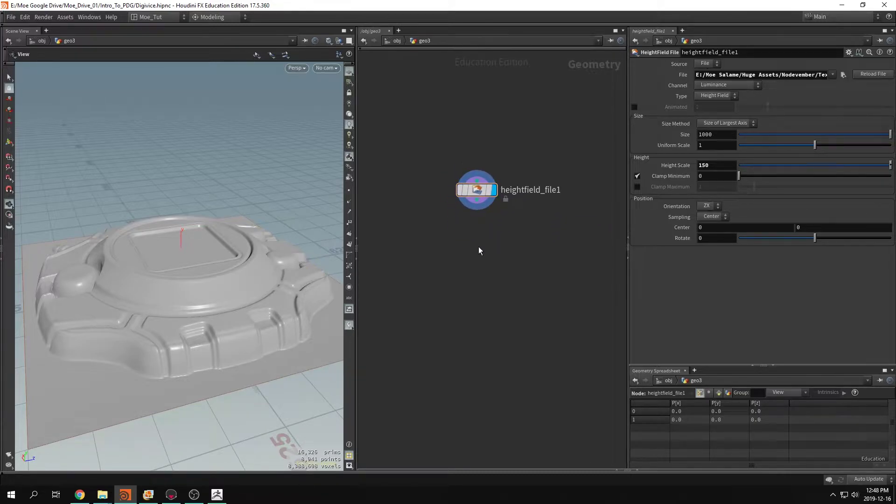
Step: Add a Convert HeightField node under heightfield_file1 and display its dense polygon mesh
key(Tab)
text(hf)
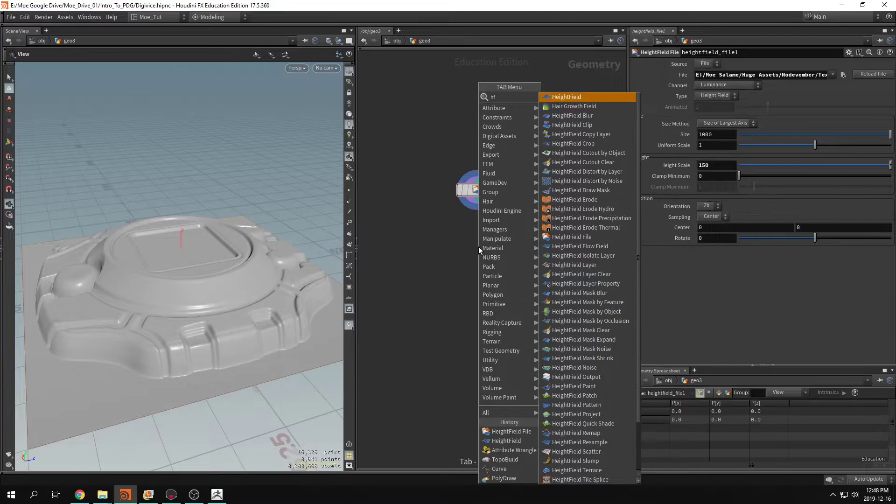
text( con)
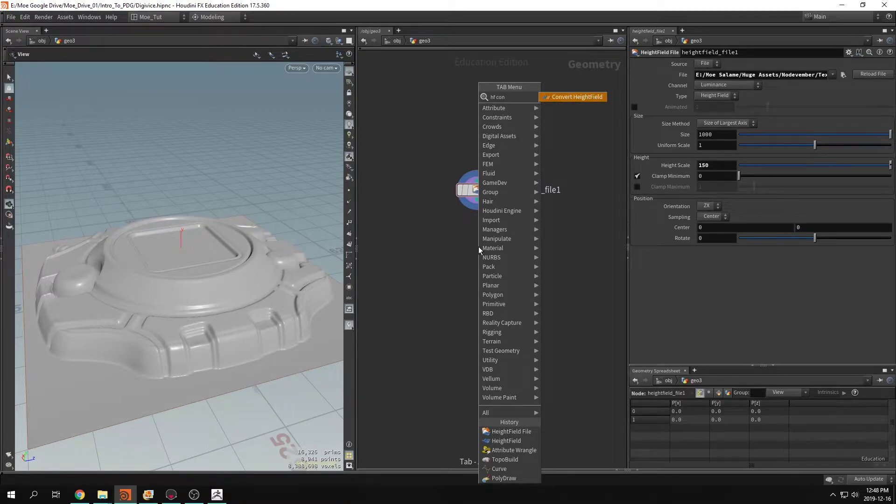
key(Return)
click(477, 246)
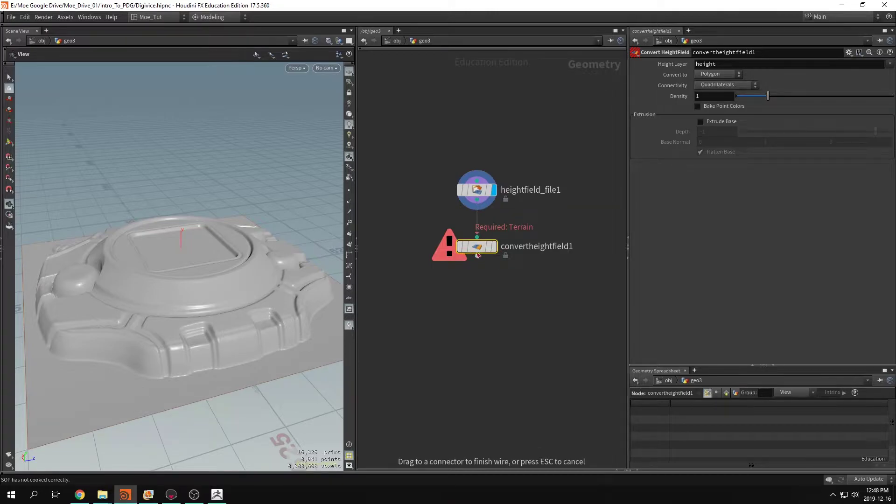
drag(436, 231, 499, 272)
key(r)
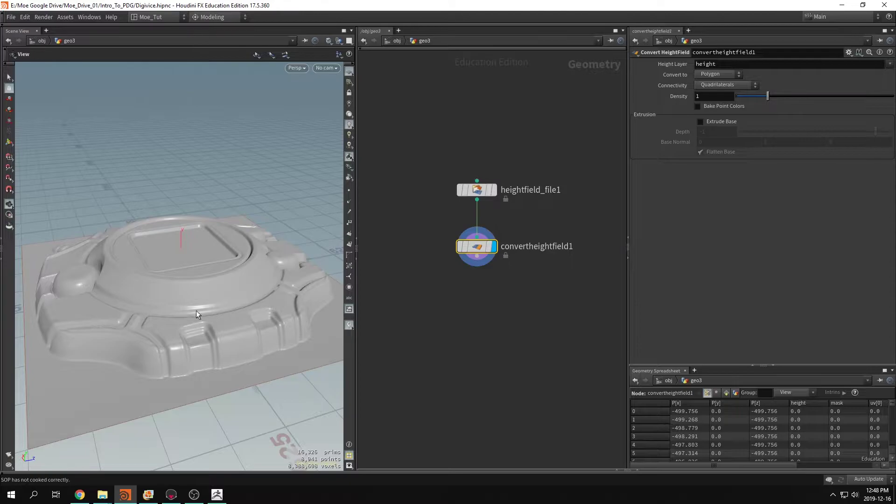
scroll(158, 300, up, 5)
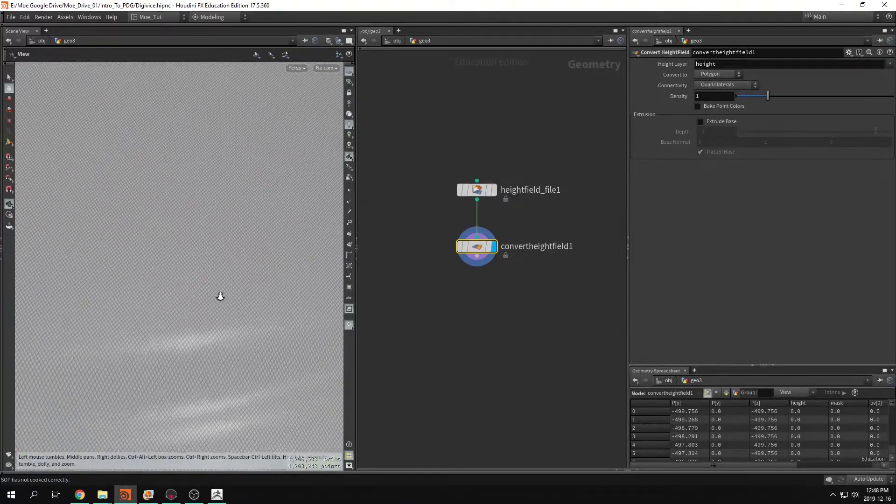
scroll(221, 296, down, 5)
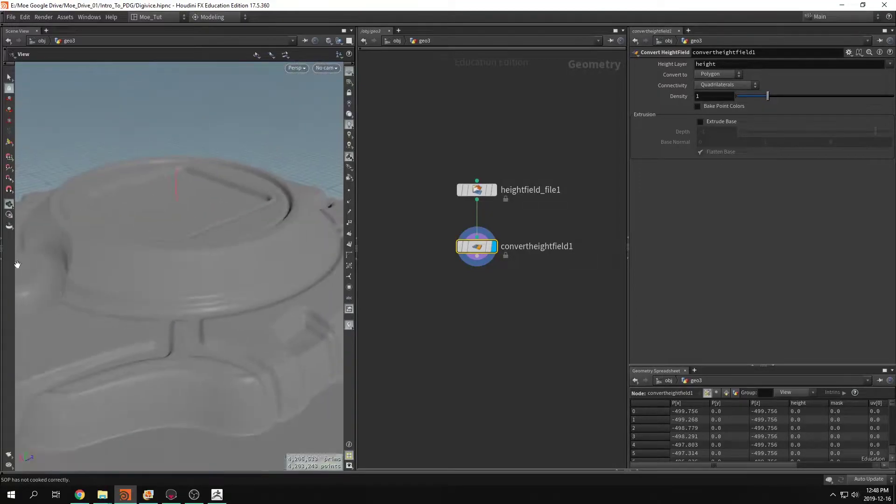
scroll(140, 271, down, 5)
drag(182, 268, 169, 284)
drag(137, 238, 294, 281)
Step: Add a PolyReduce node fed by convertheightfield1 and display its output
key(Tab)
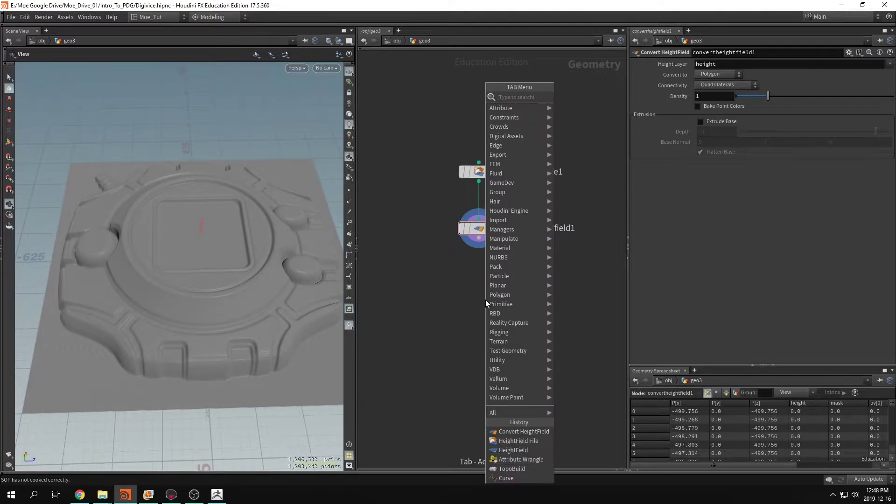
text(poly re)
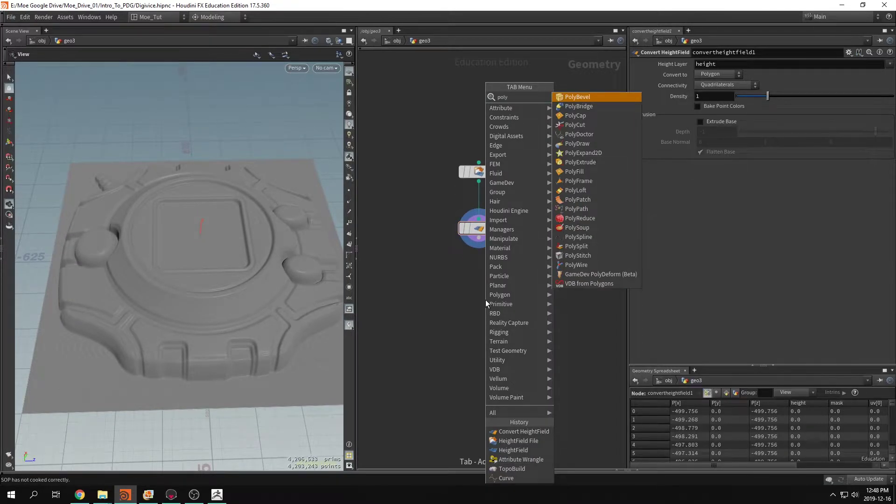
key(Return)
click(485, 300)
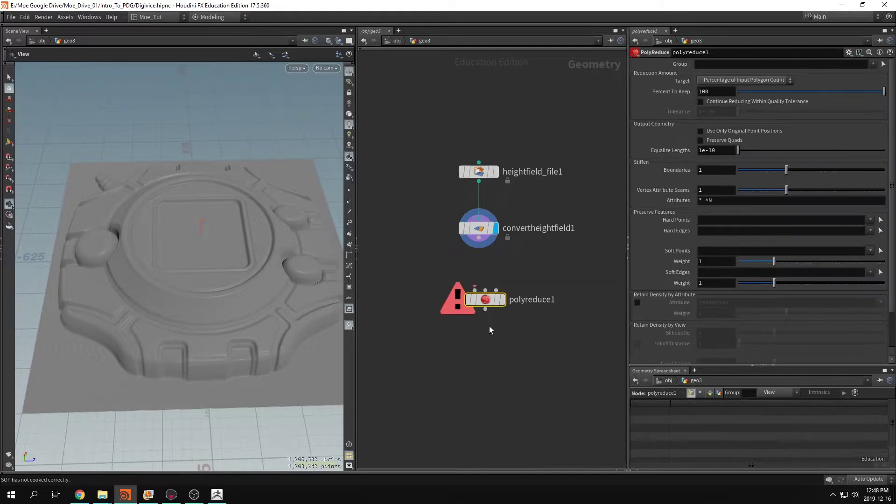
drag(480, 244, 457, 288)
key(r)
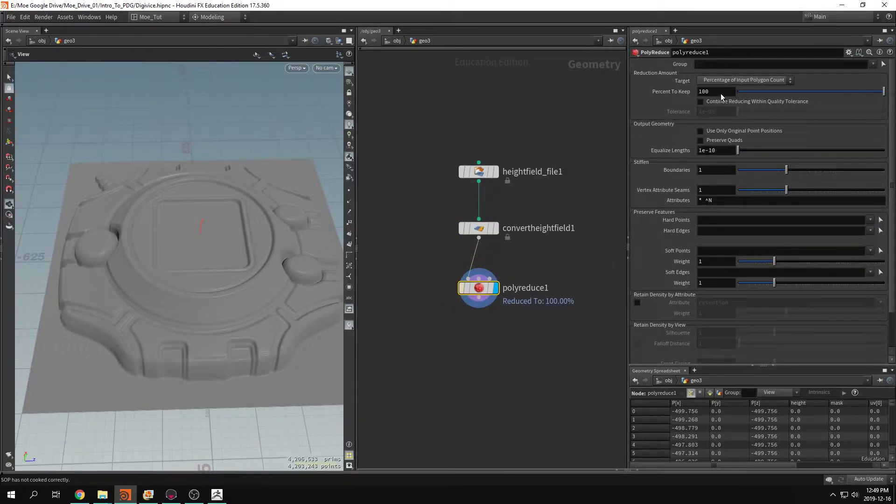
Step: Set Percent To Keep to 2 and inspect the reduced mesh in wire-over-shaded view
click(698, 92)
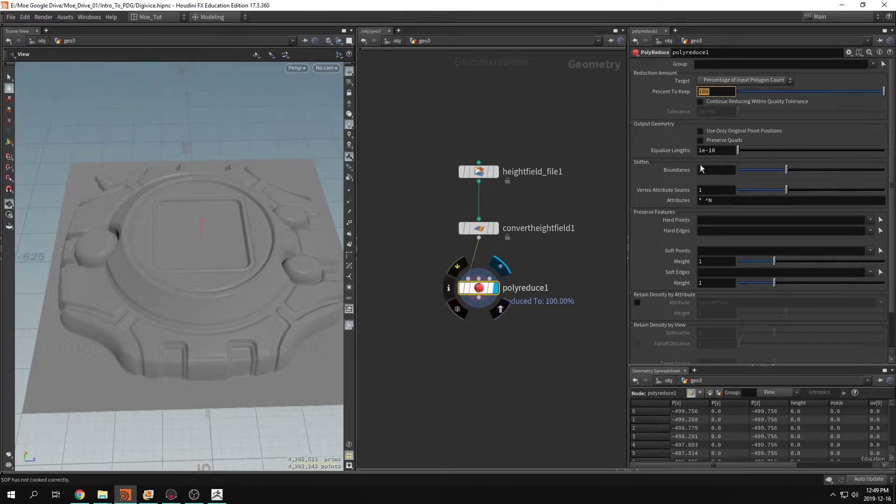
key(Return)
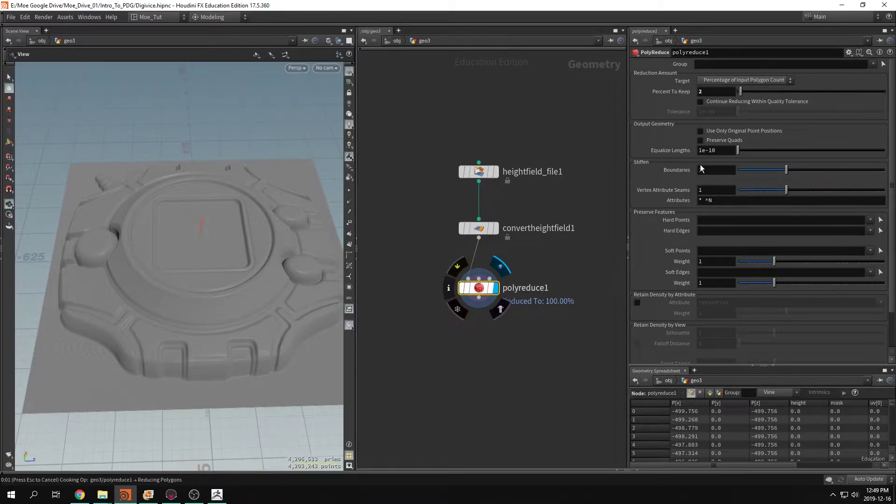
scroll(226, 280, up, 3)
mouse_move(226, 280)
mouse_down()
mouse_move(206, 244)
mouse_move(255, 246)
mouse_move(260, 256)
mouse_move(177, 267)
mouse_move(181, 286)
mouse_move(270, 334)
mouse_move(200, 290)
mouse_move(232, 306)
mouse_move(266, 230)
mouse_move(234, 306)
mouse_move(123, 289)
mouse_move(149, 270)
mouse_move(200, 303)
mouse_move(546, 360)
mouse_up()
key(shift+w)
key(shift+w)
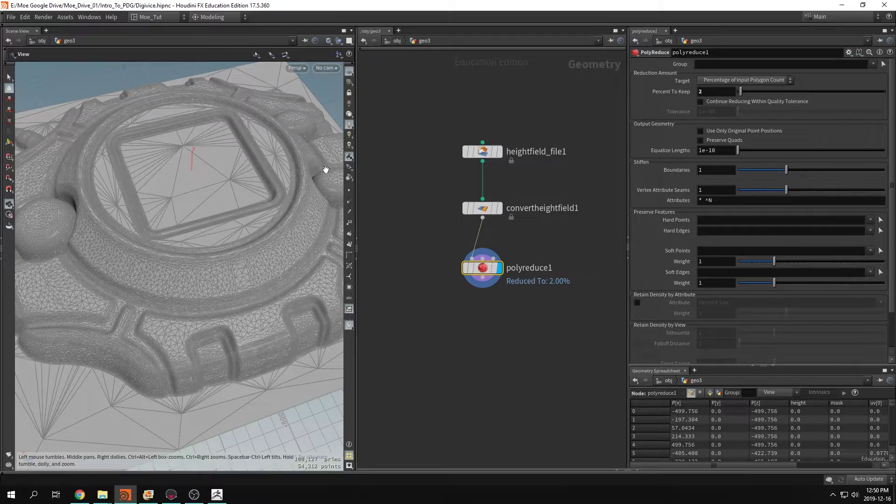
Step: Split into two stacked viewports, with the lower one set to UV View
click(349, 41)
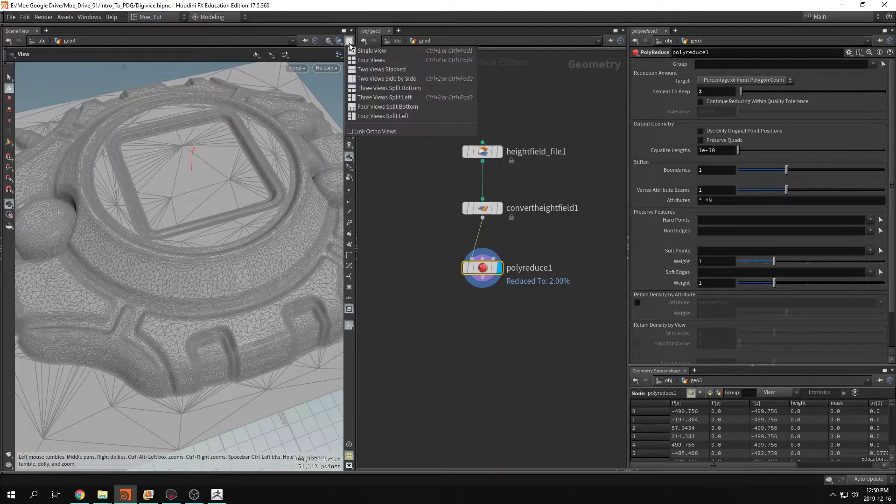
click(364, 70)
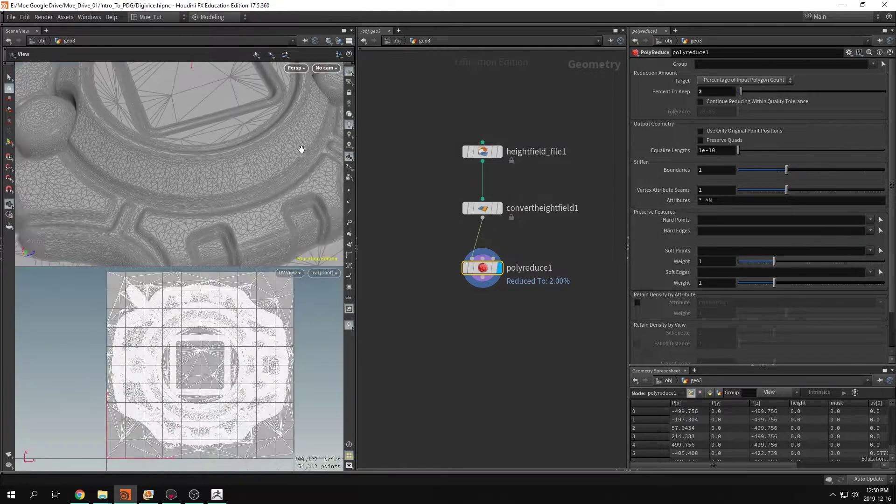
drag(266, 201, 200, 191)
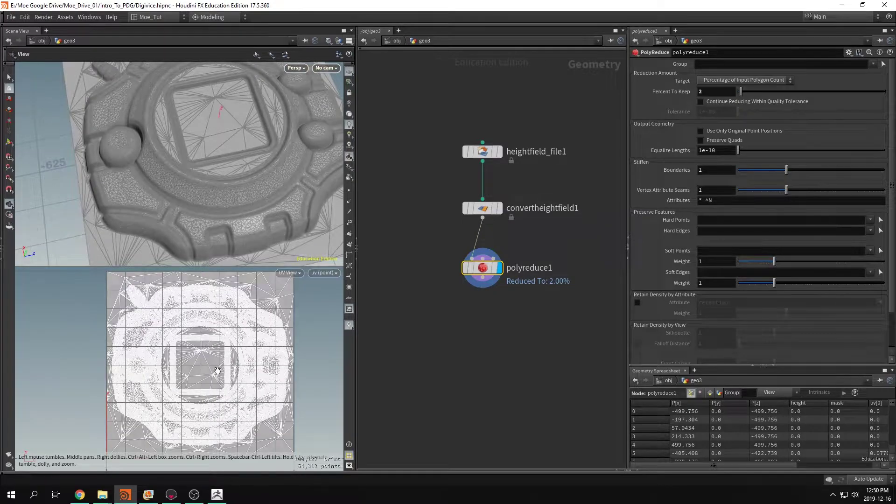
drag(218, 370, 211, 374)
key(space+1)
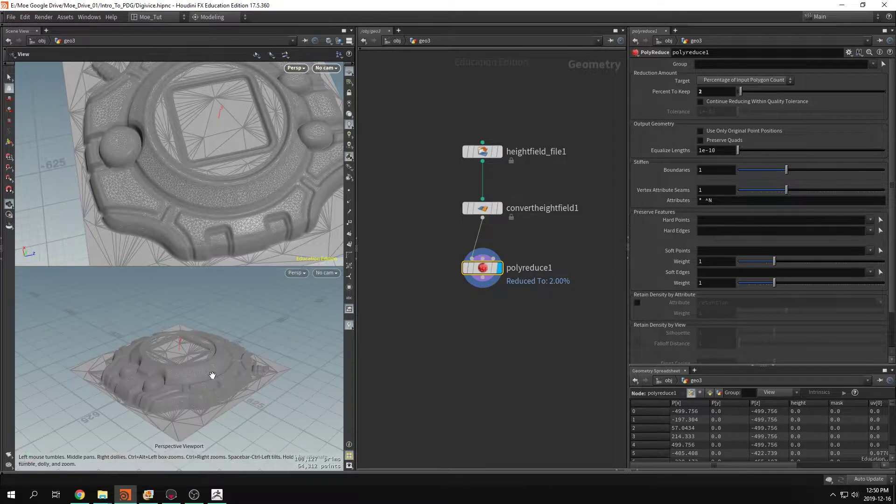
key(space+2)
key(space+3)
key(space+4)
key(space+5)
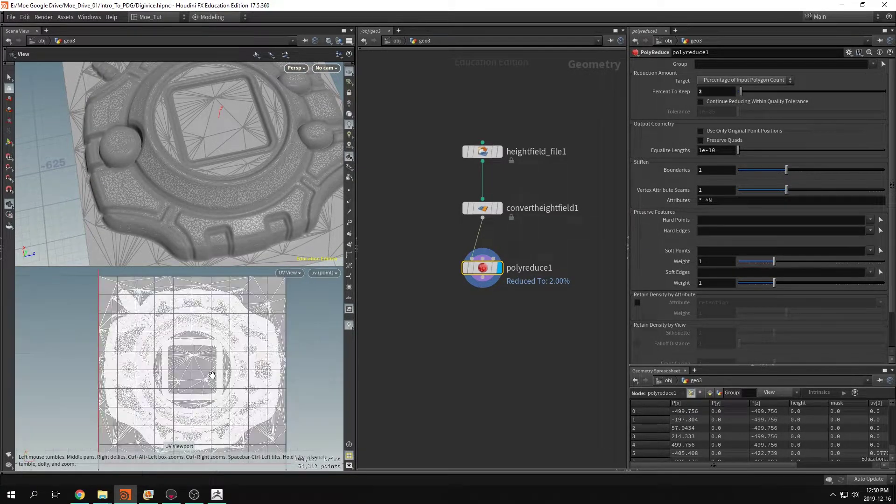
Step: Zoom in on the reduced mesh's triangles, then orbit back to a top view of the Digivice
scroll(210, 369, down, 2)
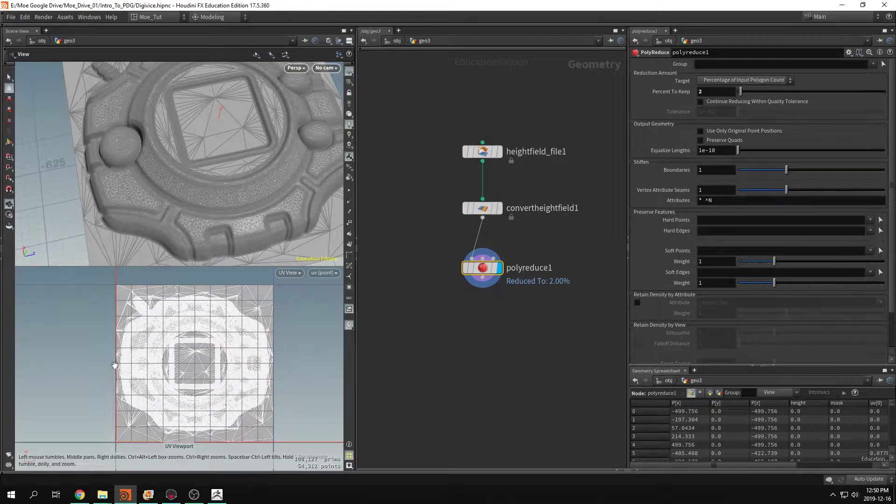
drag(186, 154, 164, 172)
right_drag(164, 173, 246, 194)
drag(246, 194, 219, 168)
drag(239, 204, 224, 205)
right_drag(223, 205, 206, 159)
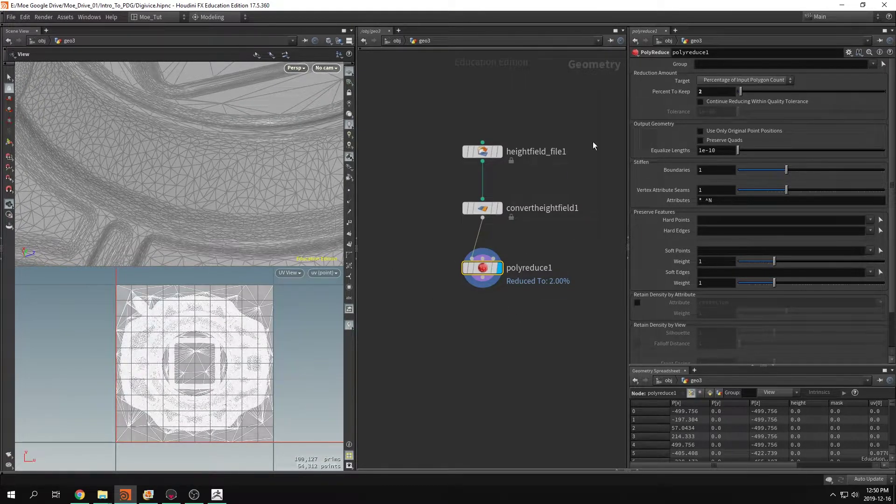
scroll(144, 206, down, 5)
drag(144, 205, 150, 182)
scroll(192, 199, up, 3)
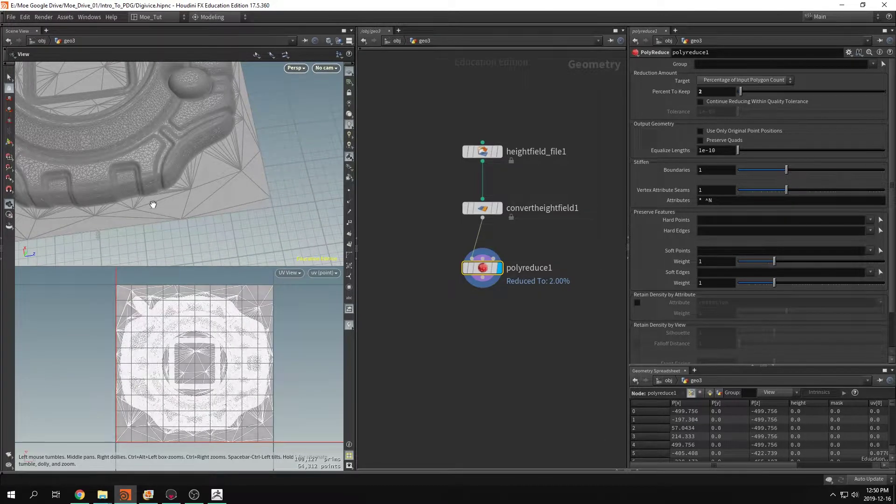
scroll(154, 199, up, 3)
drag(247, 171, 260, 160)
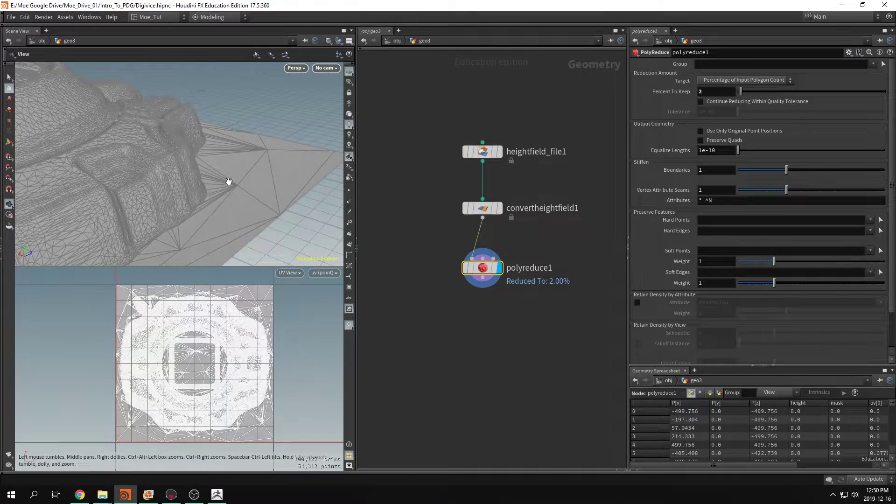
mouse_move(219, 211)
mouse_down()
mouse_move(154, 191)
mouse_move(219, 196)
mouse_up()
Step: Place an Attribute Wrangle node below polyreduce1 so it takes the reduced mesh as input
key(shift+w)
key(Tab)
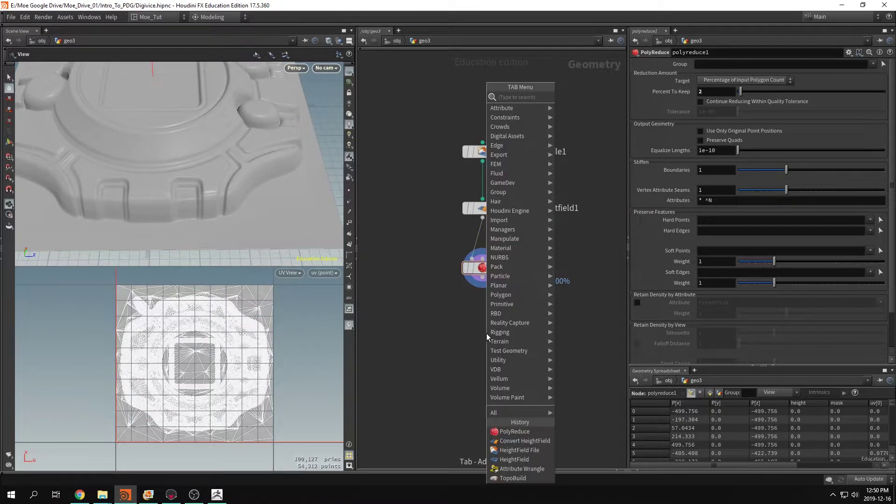
mouse_move(525, 276)
click(597, 105)
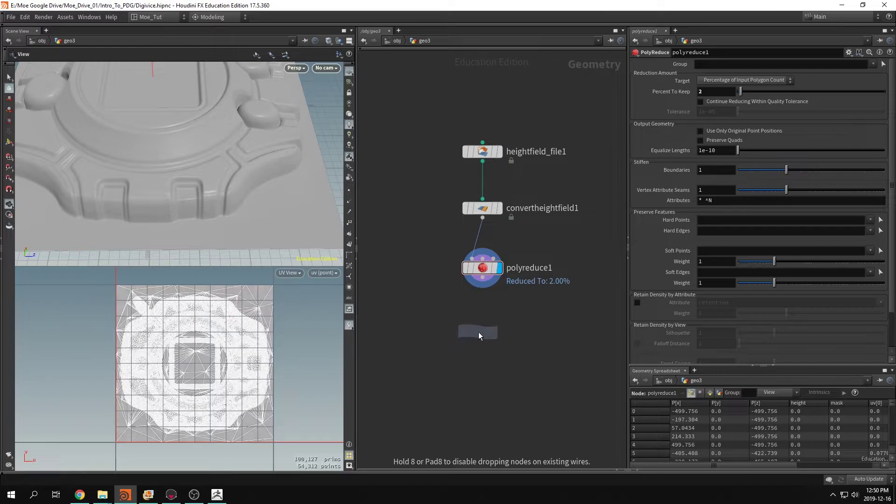
click(481, 331)
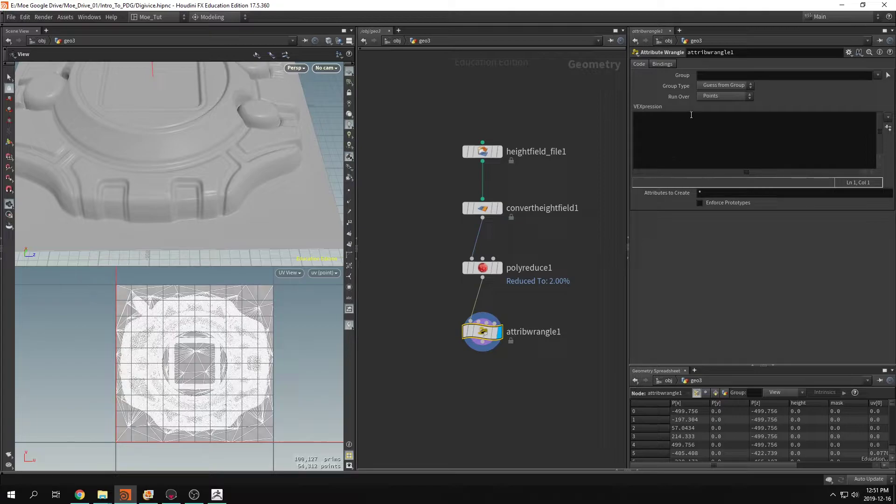
scroll(244, 205, up, 10)
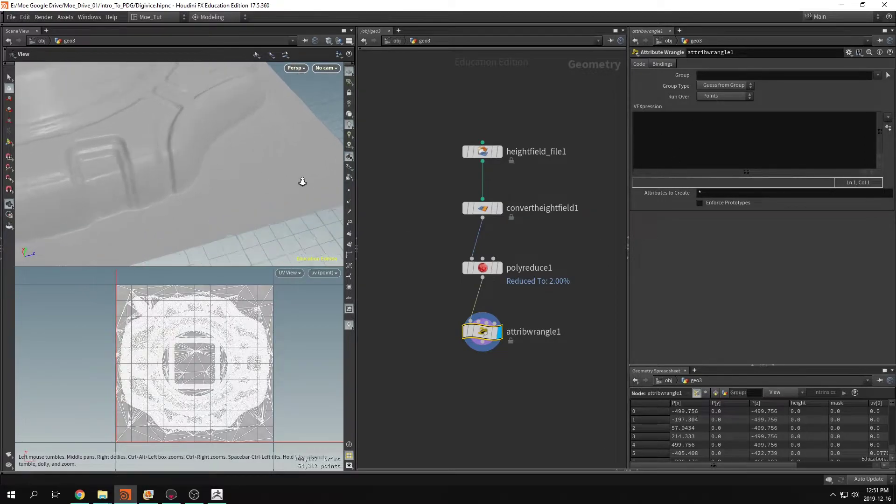
middle_drag(296, 220, 257, 204)
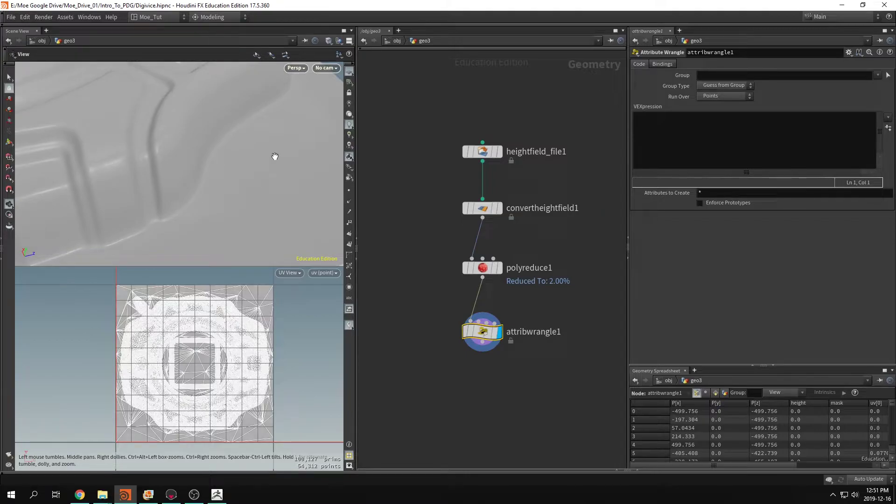
Step: Switch back to a single viewport and turn on point display for the mesh
click(349, 41)
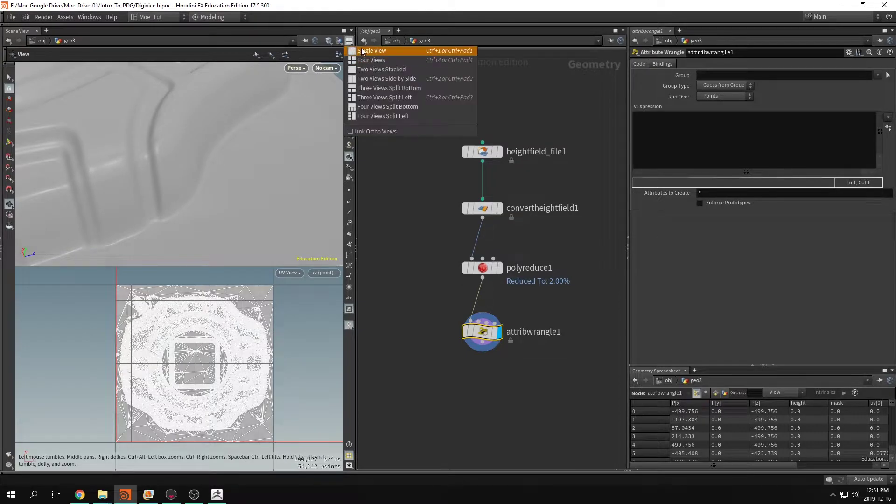
click(363, 51)
drag(246, 172, 211, 269)
scroll(211, 270, up, 6)
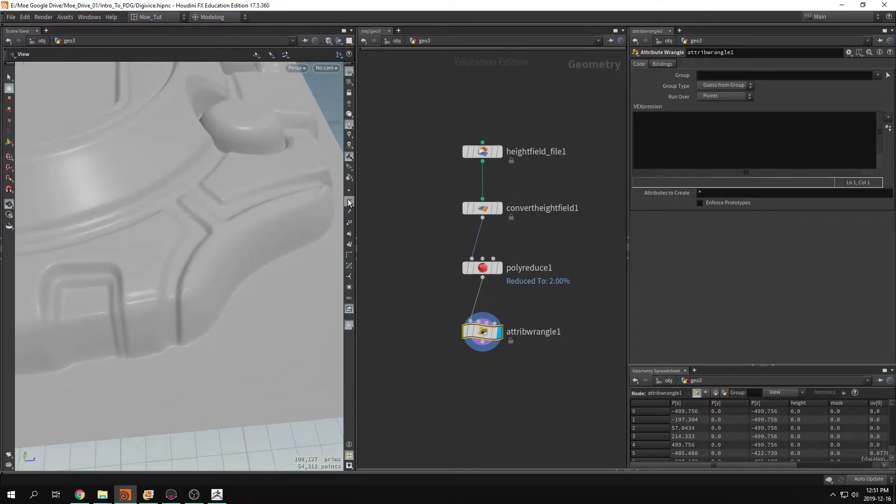
click(349, 191)
Step: Orbit and zoom through the numbered point cloud from several angles
scroll(187, 280, down, 5)
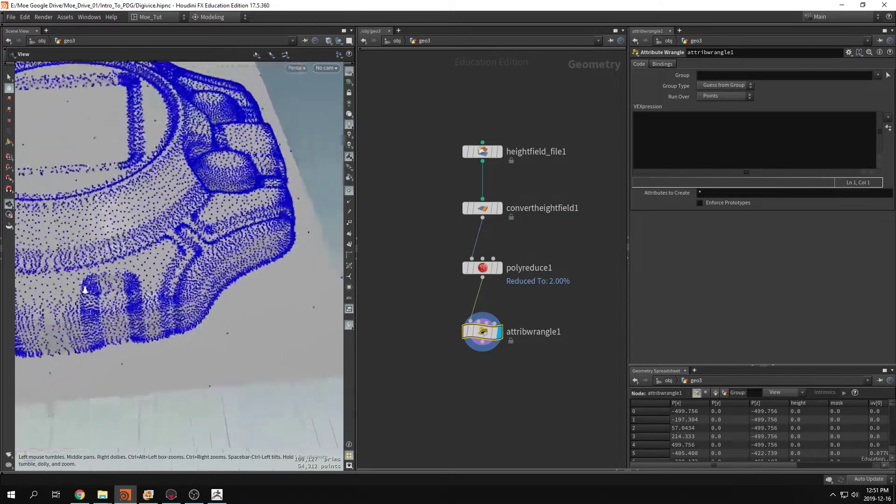
scroll(270, 289, up, 4)
scroll(271, 289, down, 4)
drag(271, 289, 280, 266)
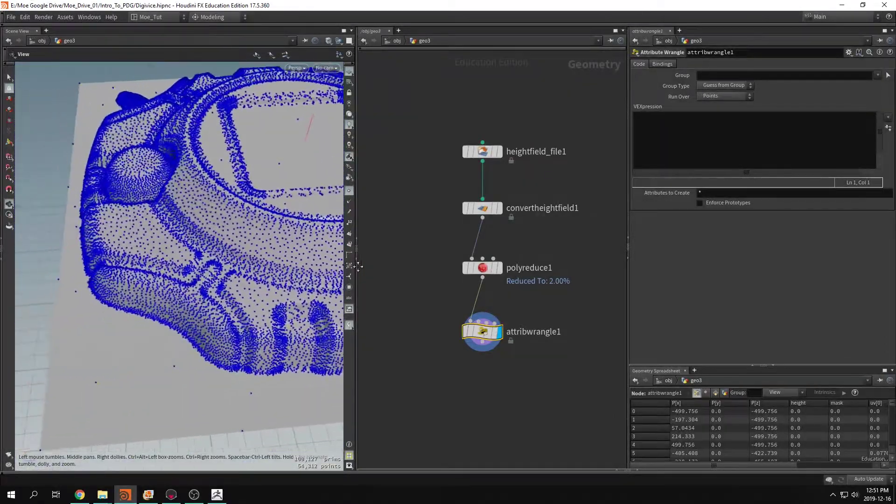
scroll(280, 266, up, 3)
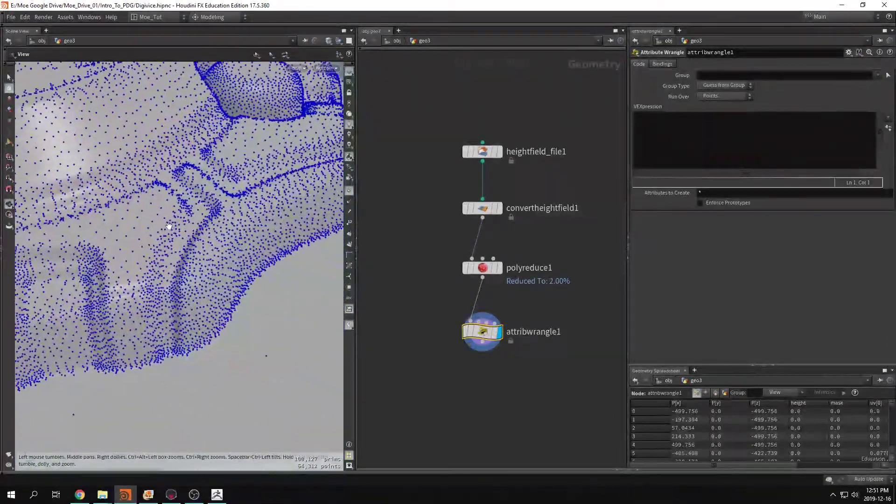
scroll(314, 253, up, 3)
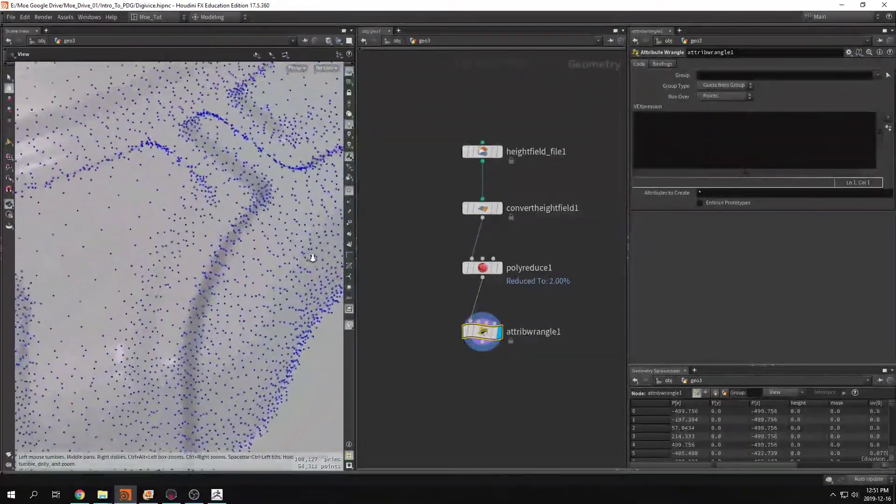
drag(186, 244, 189, 220)
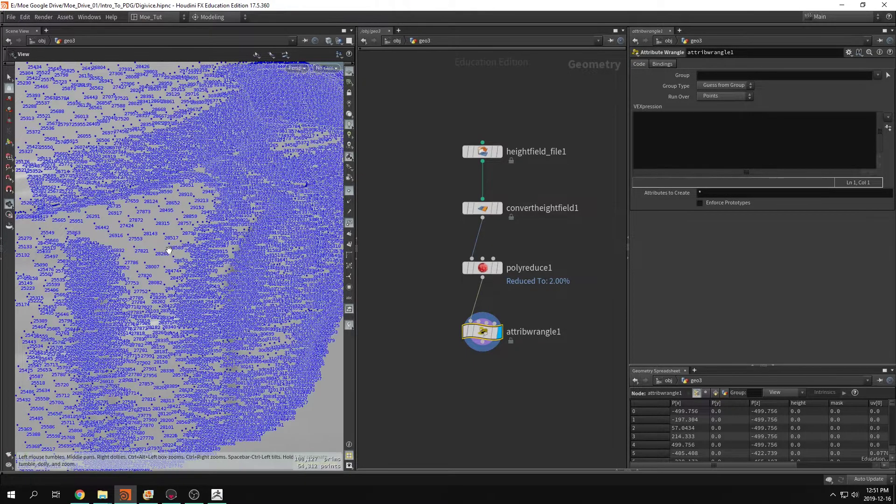
scroll(172, 251, up, 5)
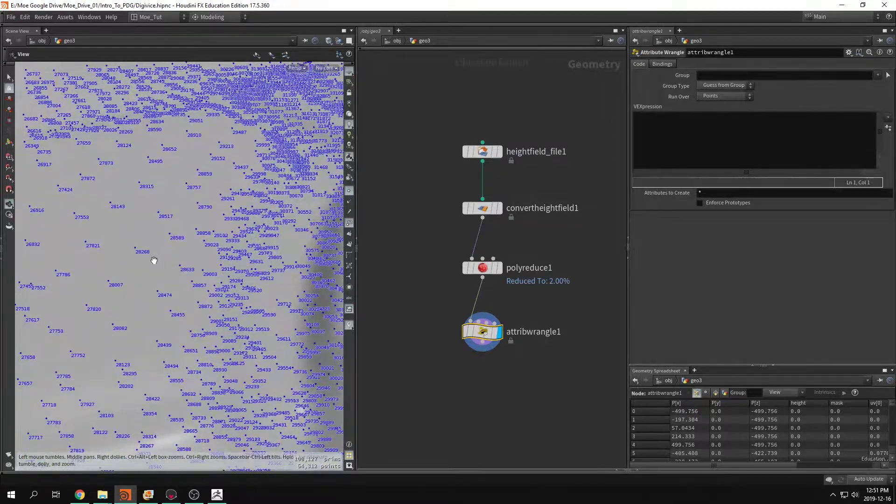
scroll(156, 260, down, 10)
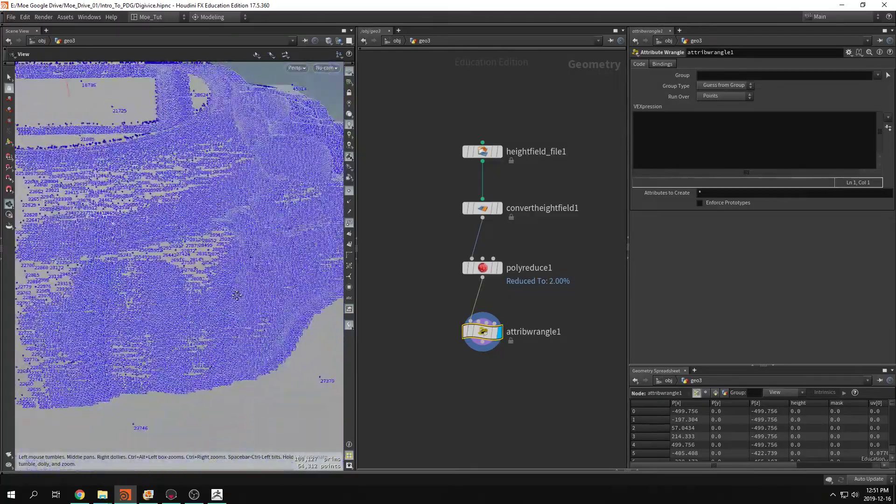
drag(235, 293, 205, 261)
scroll(205, 217, up, 8)
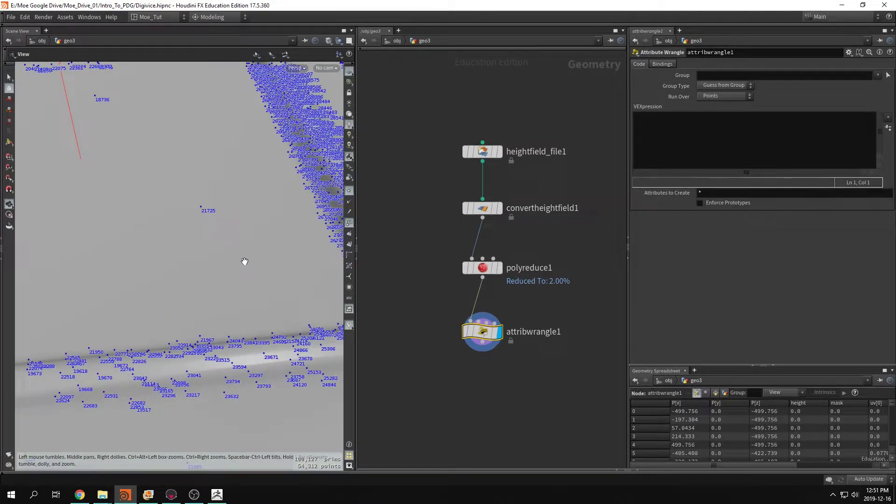
drag(250, 266, 227, 237)
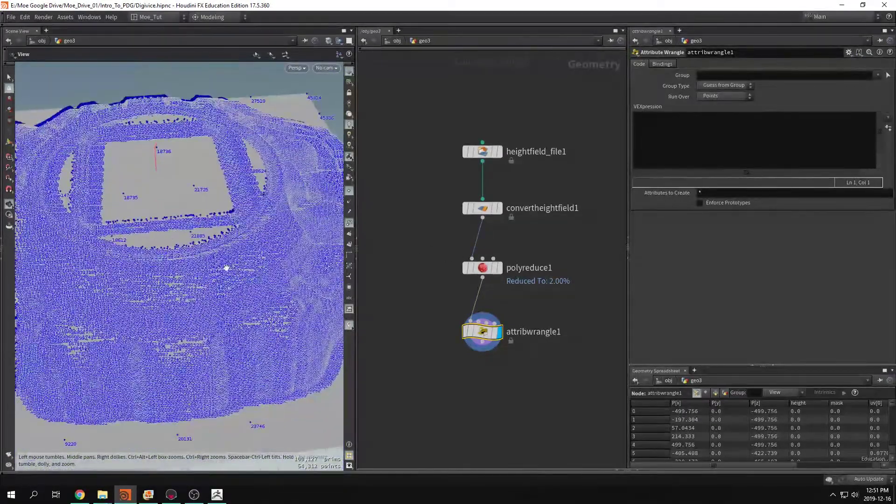
drag(221, 268, 159, 256)
drag(242, 269, 289, 252)
Step: Toggle the point and point-number displays, leaving the numbered points shown
click(349, 225)
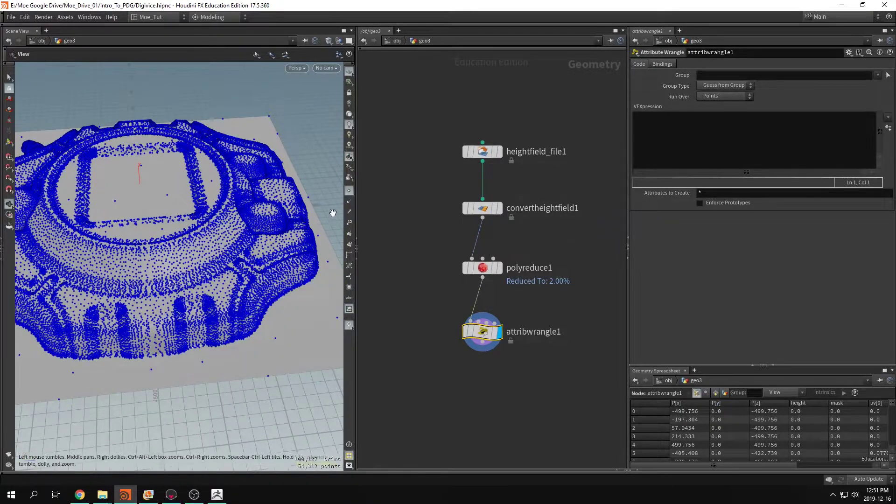
click(349, 195)
click(349, 225)
scroll(233, 280, up, 5)
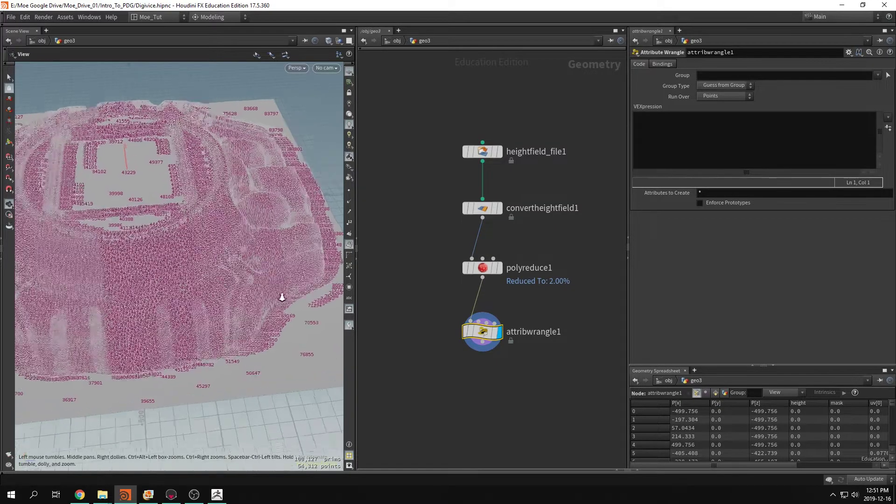
scroll(248, 279, up, 5)
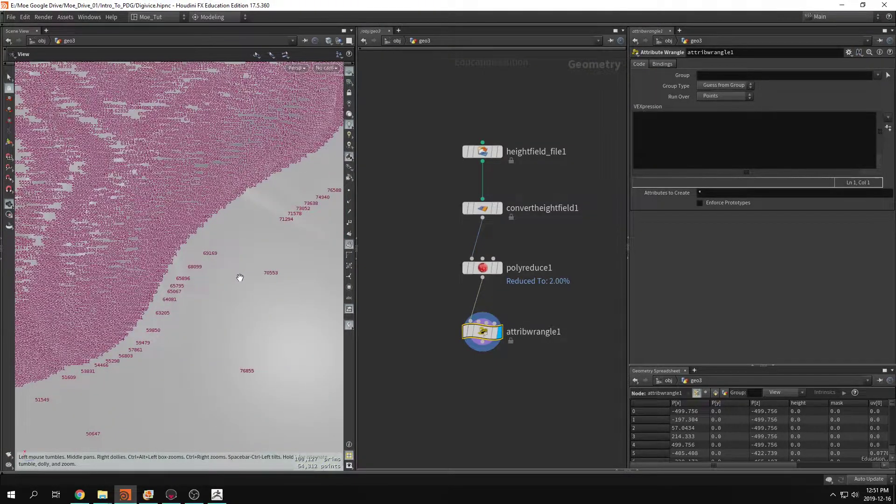
Step: Overlay wireframe edges and zoom onto the large labelled ground triangles
key(shift+w)
mouse_move(230, 310)
mouse_down()
mouse_move(250, 344)
mouse_move(166, 295)
mouse_up()
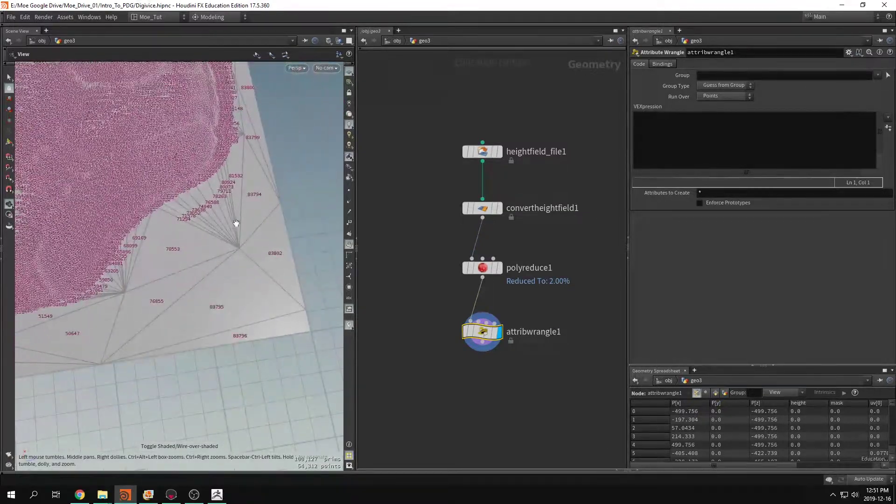
scroll(236, 223, up, 3)
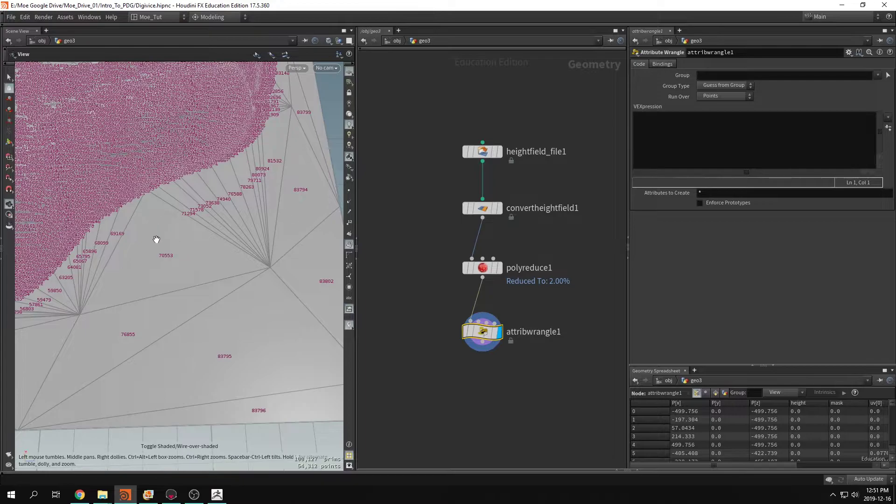
scroll(156, 242, up, 4)
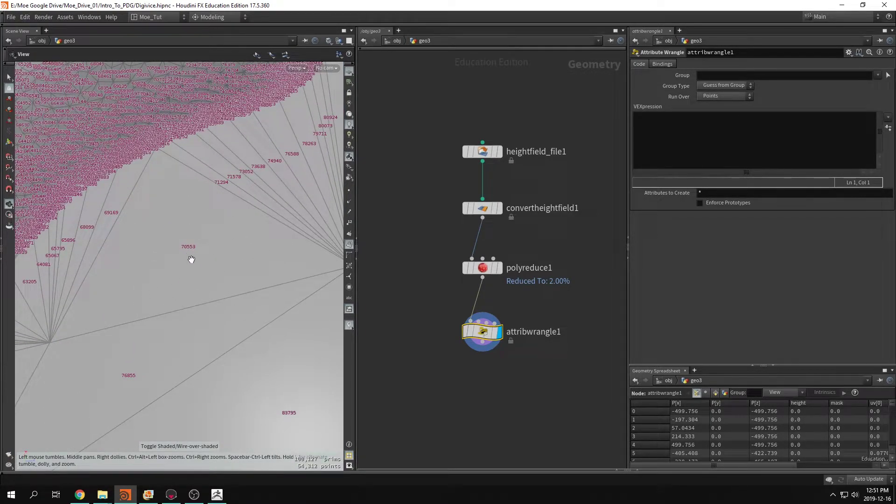
scroll(191, 260, up, 3)
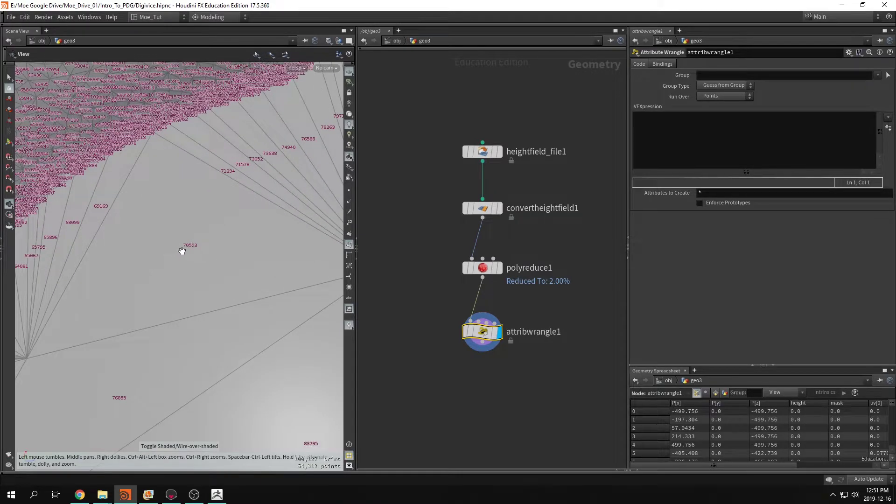
middle_drag(448, 379, 468, 354)
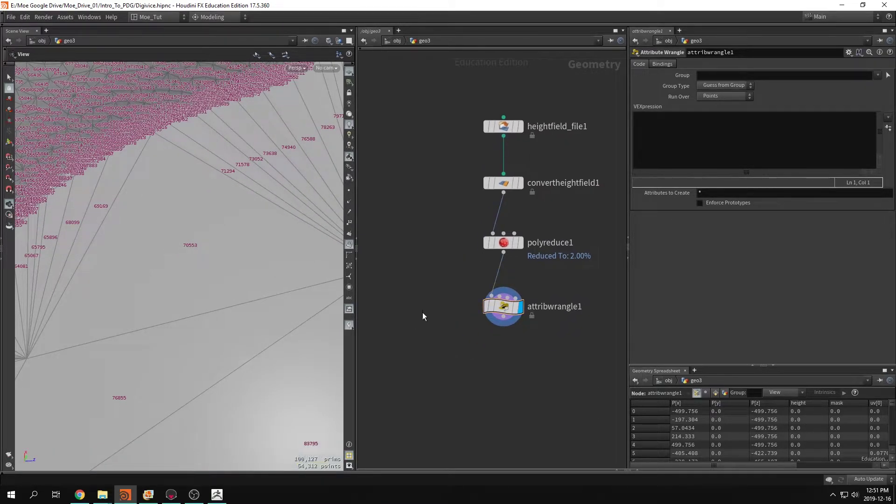
Step: Add a Blast node wired from polyreduce1, keeping polyreduce1 displayed to read primitive numbers
key(Tab)
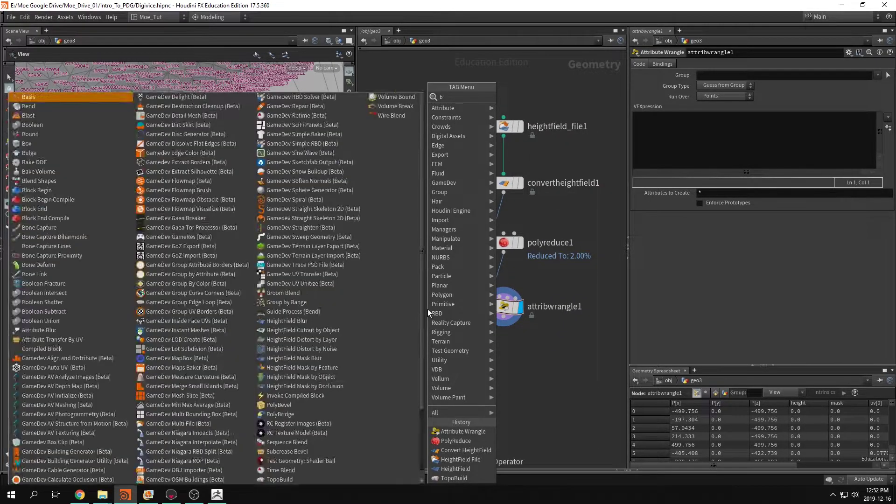
text(blast)
key(Return)
click(428, 307)
drag(504, 252, 427, 297)
click(438, 301)
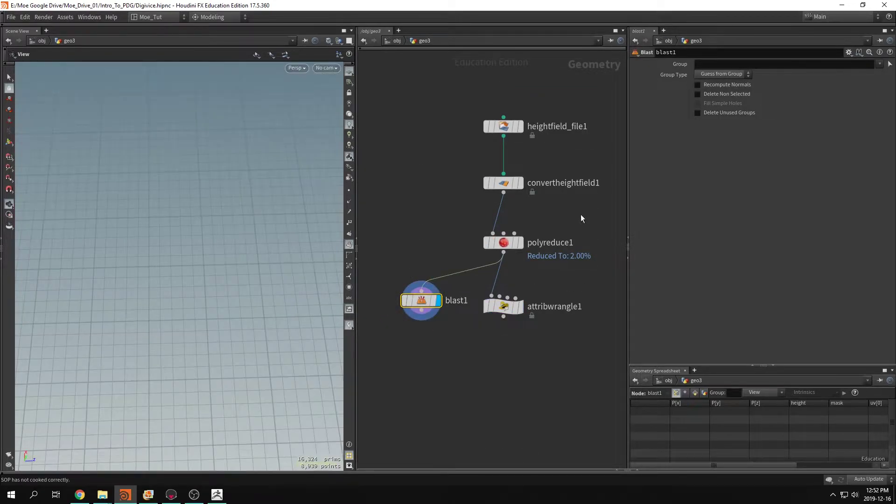
click(520, 242)
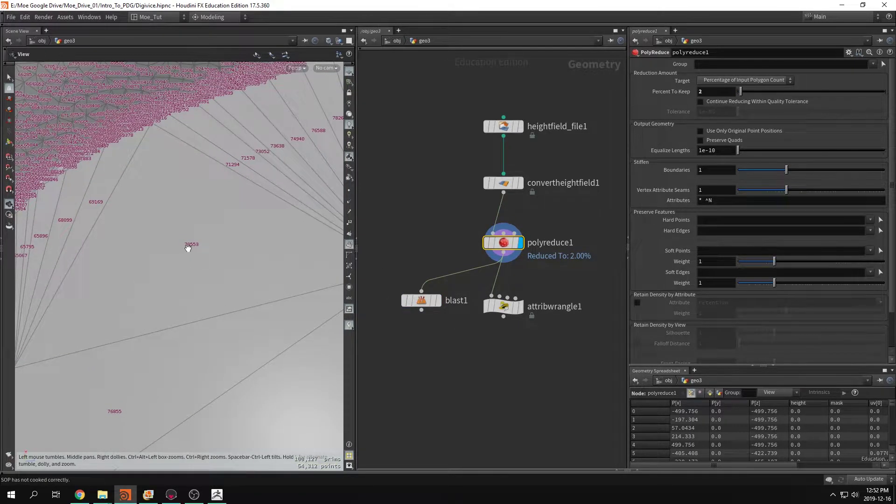
Step: Set blast1's Group to 70553 with Group Type Primitives
click(424, 302)
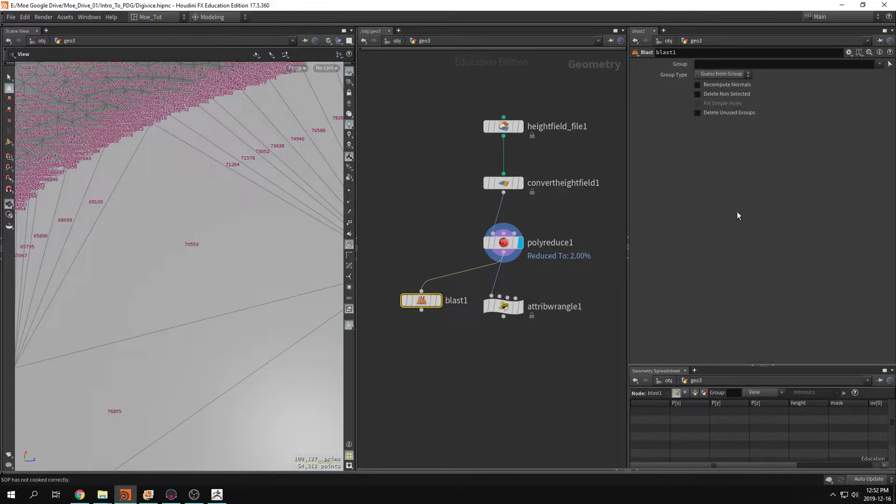
click(722, 65)
text(70)
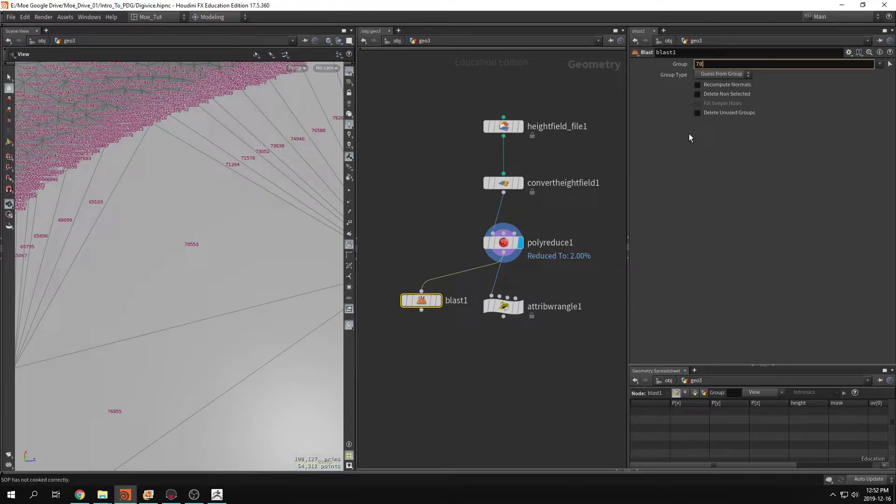
text(553)
key(Return)
click(712, 74)
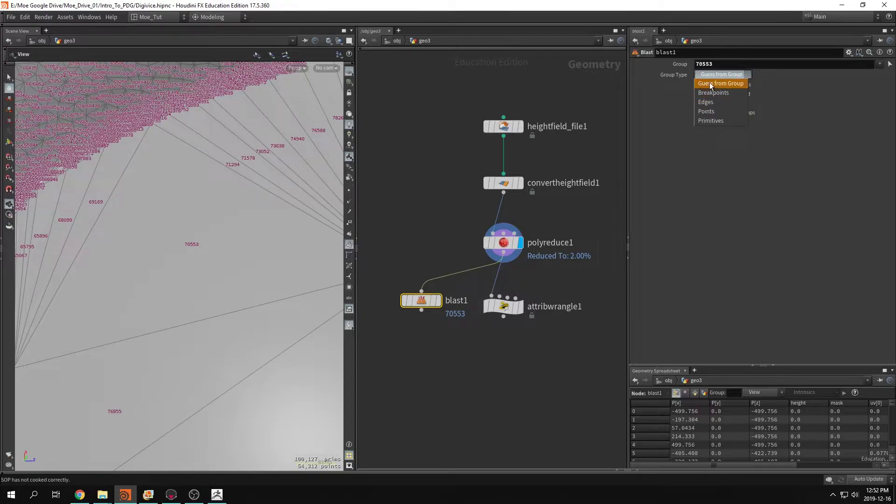
click(717, 120)
mouse_move(439, 293)
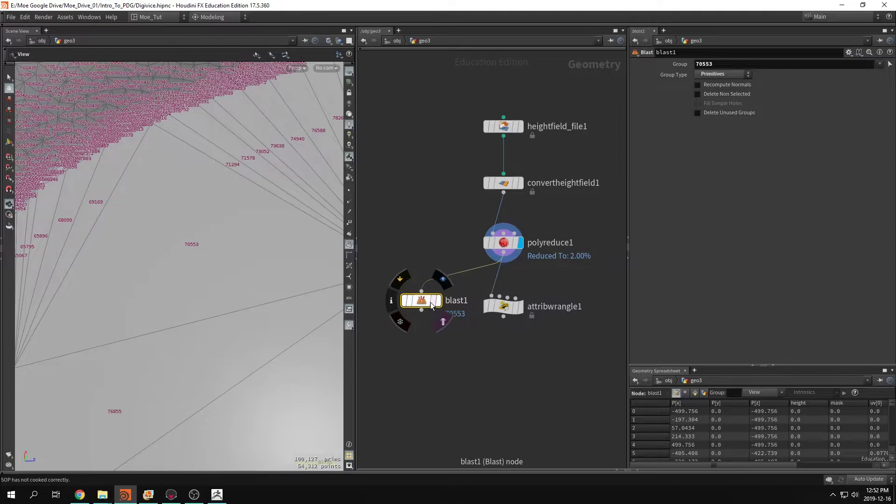
Step: Display blast1's result and hide the primitive number labels
click(443, 282)
drag(182, 263, 244, 302)
drag(422, 302, 413, 308)
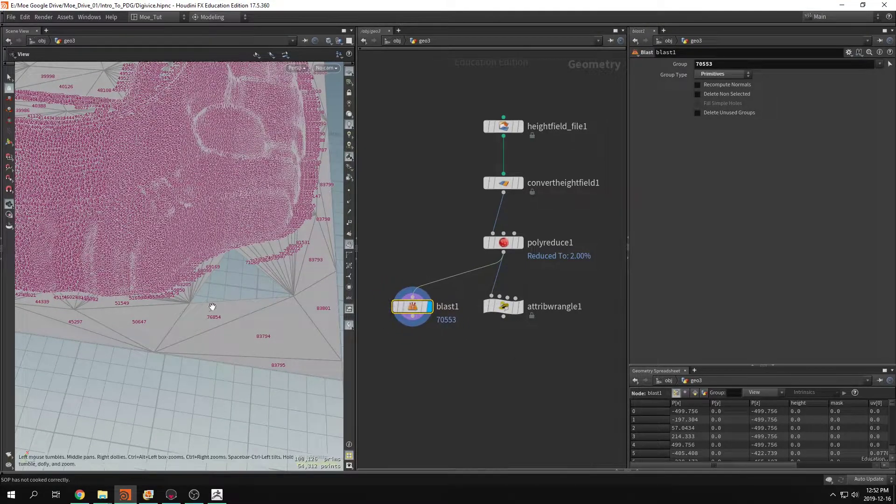
drag(197, 296, 189, 334)
click(349, 255)
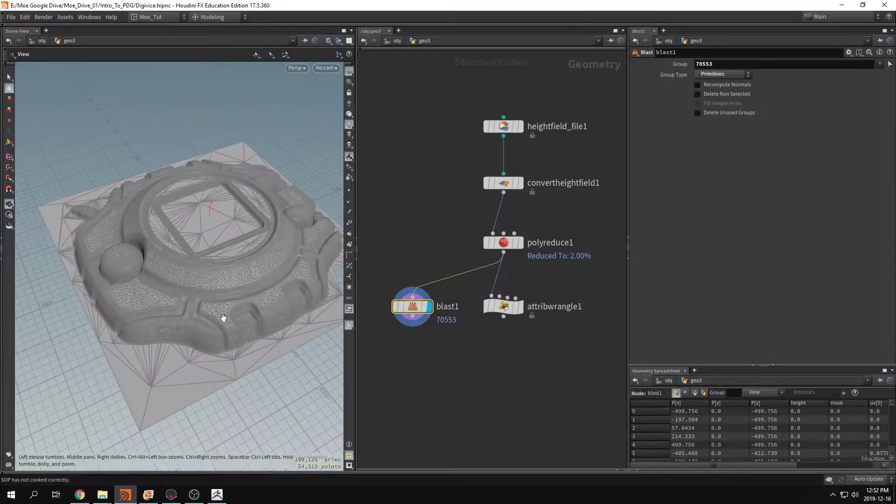
Step: Orbit around the Digivice mesh from low and overhead angles to check the removed ground face
mouse_move(261, 299)
mouse_down()
mouse_move(230, 316)
mouse_move(263, 287)
mouse_up()
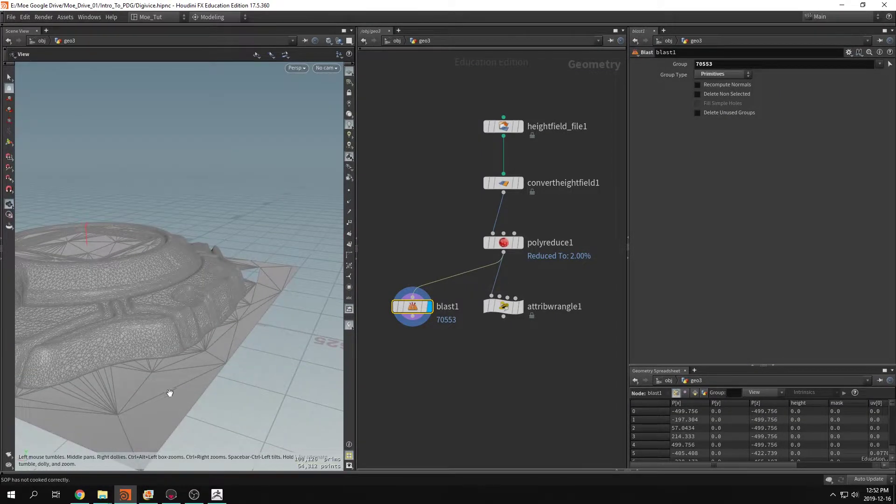
drag(164, 397, 294, 283)
right_drag(294, 283, 195, 295)
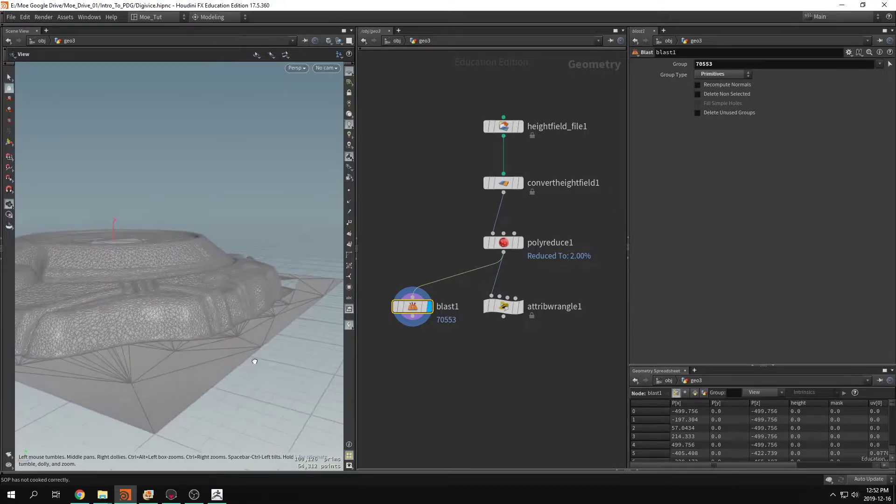
drag(239, 353, 267, 338)
drag(120, 353, 203, 369)
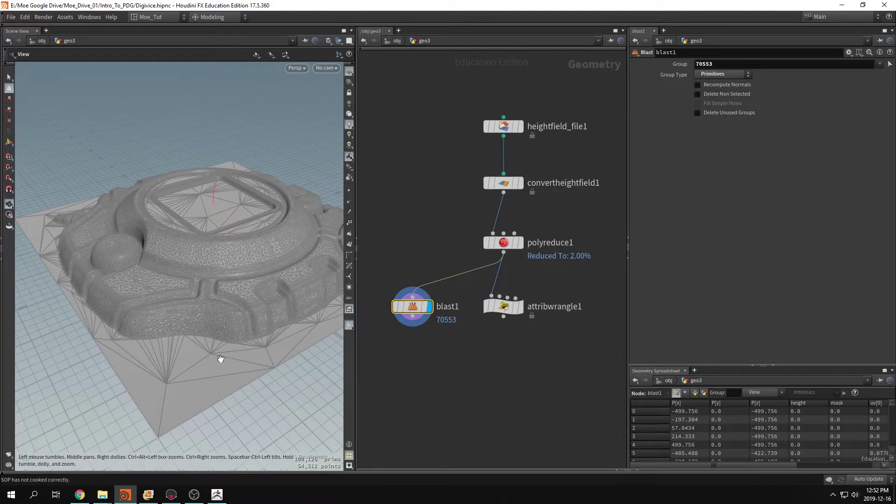
drag(169, 435, 147, 335)
drag(144, 407, 197, 390)
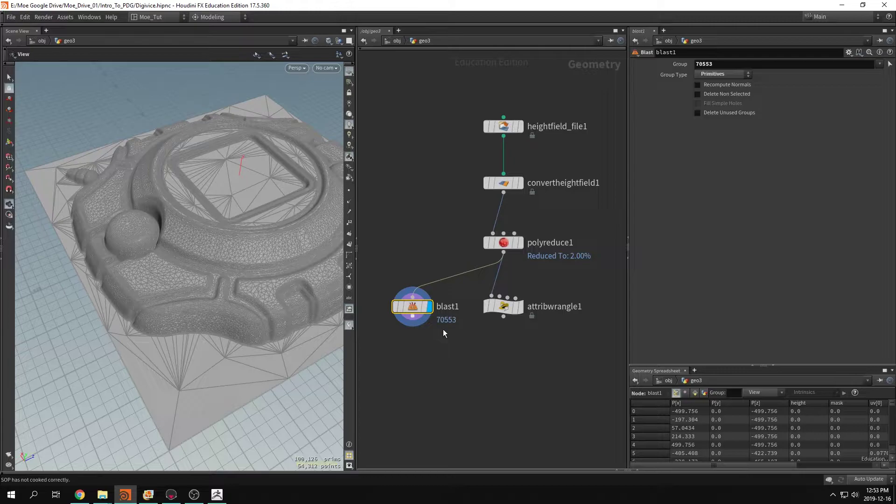
Step: Delete blast1 and set attribwrangle1's Run Over to Primitives
key(Delete)
click(519, 308)
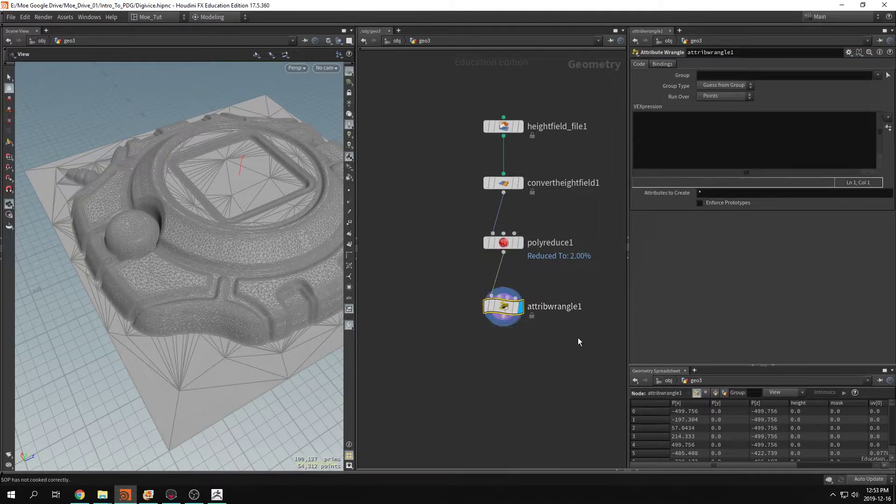
drag(280, 344, 224, 290)
click(690, 150)
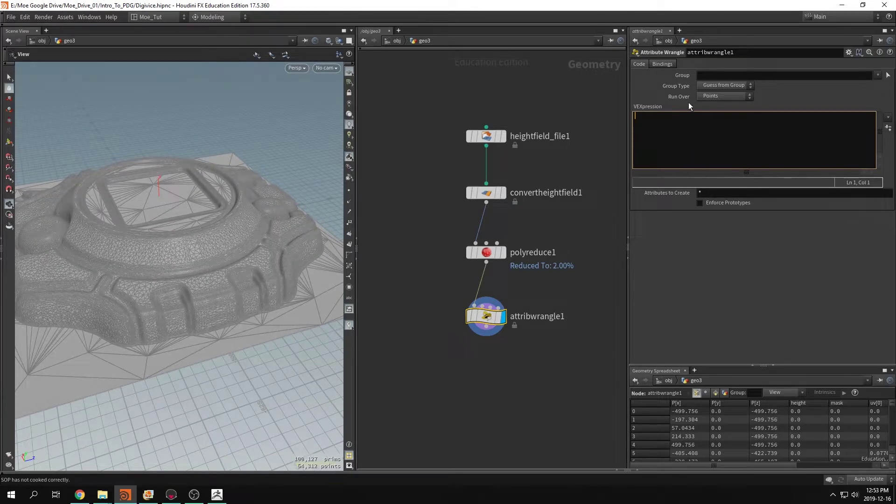
click(707, 96)
click(723, 115)
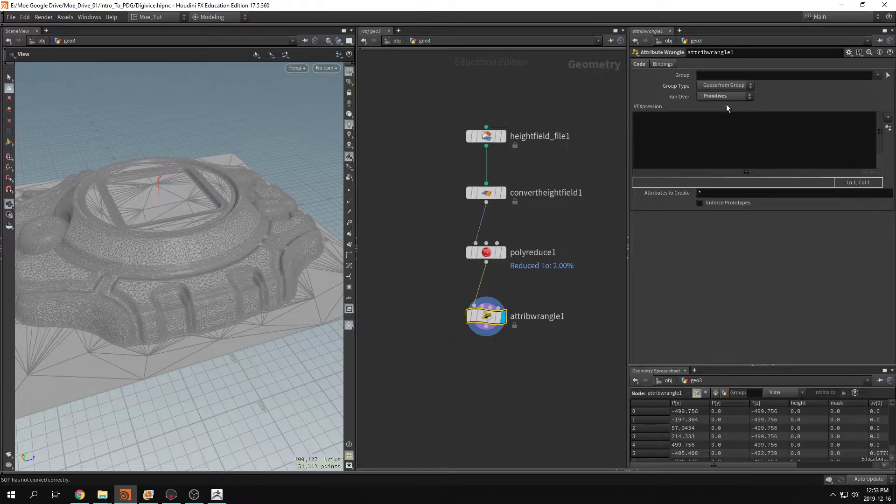
Step: Show primitive numbers on the ground faces and start the if() block in the VEXpression
drag(202, 314, 300, 239)
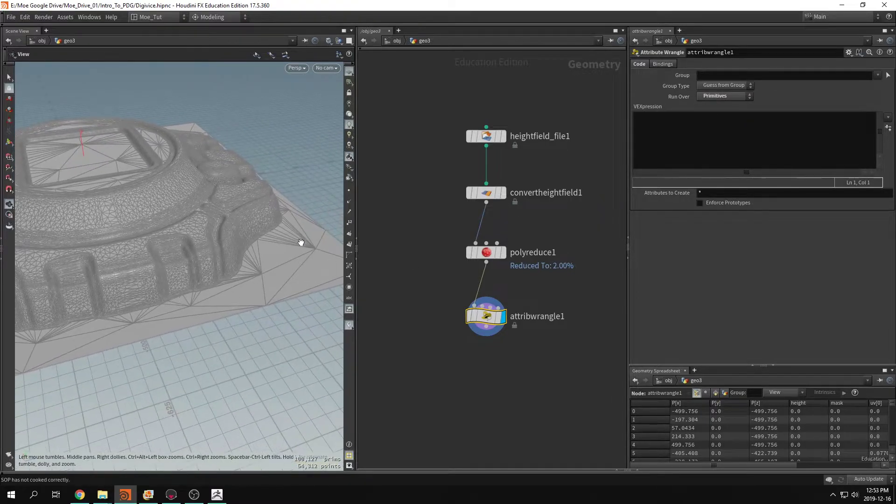
click(349, 244)
drag(282, 292, 252, 252)
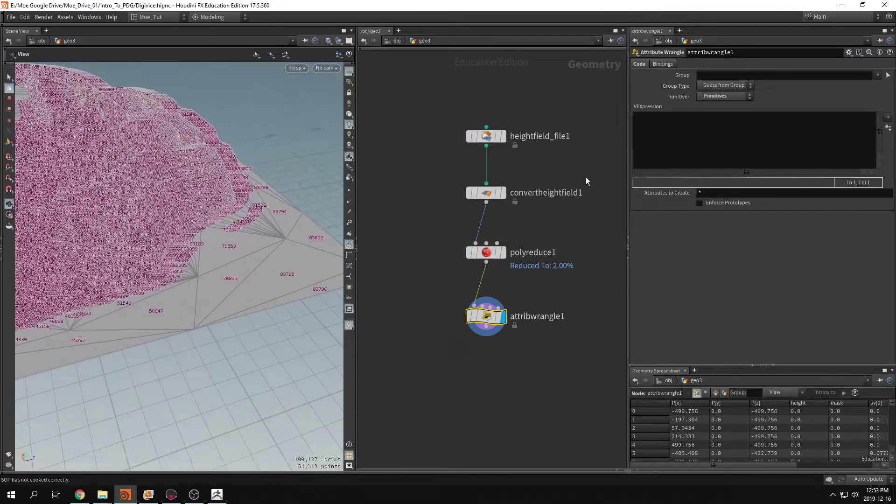
click(664, 150)
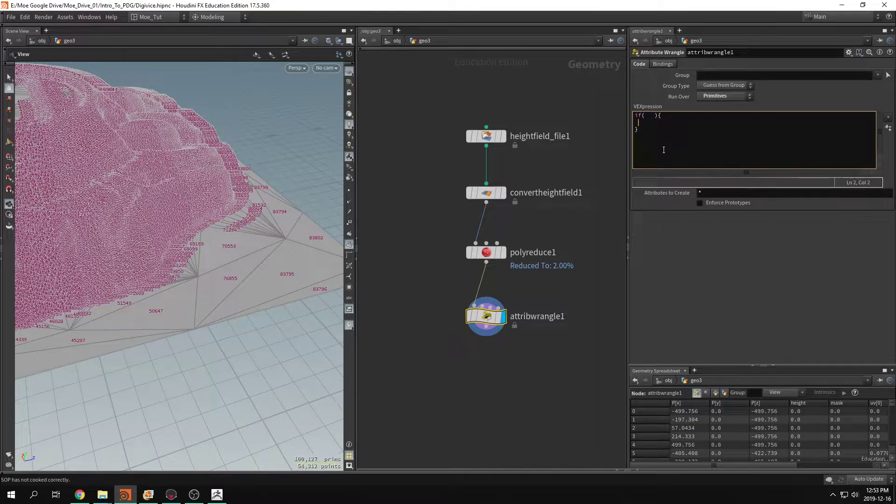
Step: Write the condition if(@P.y < 7) in the wrangle's VEXpression
key(Up)
text(@)
text(primnum)
text( <)
text(7)
key(BackSpace)
key(BackSpace)
key(Down)
key(Up)
key(Left)
key(Left)
key(Left)
key(Left)
key(BackSpace)
key(BackSpace)
key(BackSpace)
key(BackSpace)
key(BackSpace)
key(BackSpace)
key(BackSpace)
text(P.y)
text(@)
key(BackSpace)
text(remov)
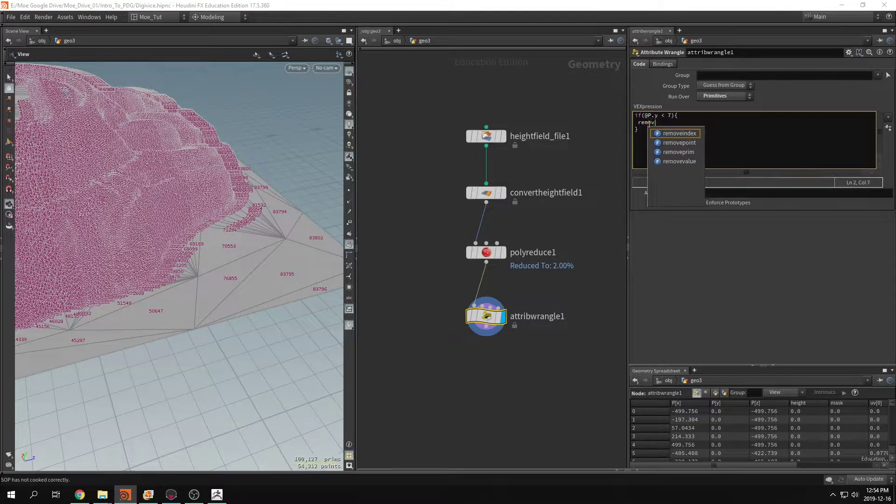
text(e())
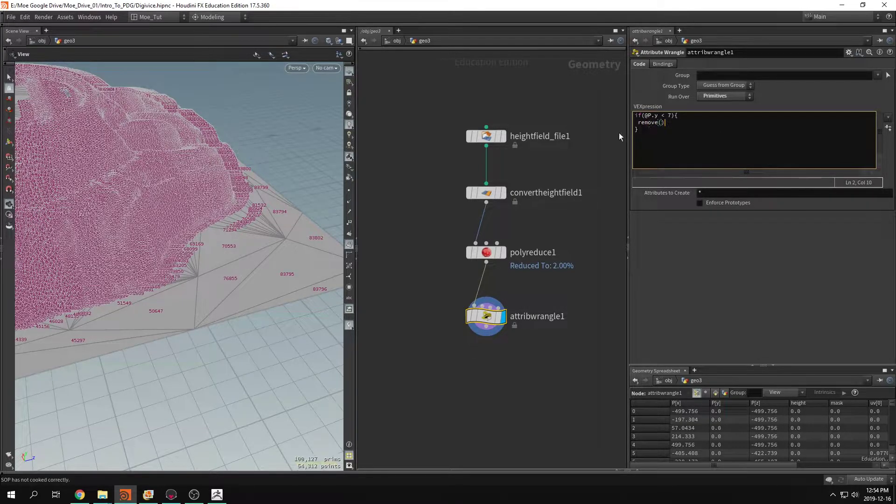
key(Left)
key(Left)
text(prim)
key(Left)
key(Left)
key(Left)
key(Left)
key(Right)
key(Right)
key(Right)
key(Right)
text(0)
text(, @prim,)
key(BackSpace)
text(num,1);)
Step: Hide the primitive number labels and raise the cutoff in if(@P.y < ...) to 20
click(348, 245)
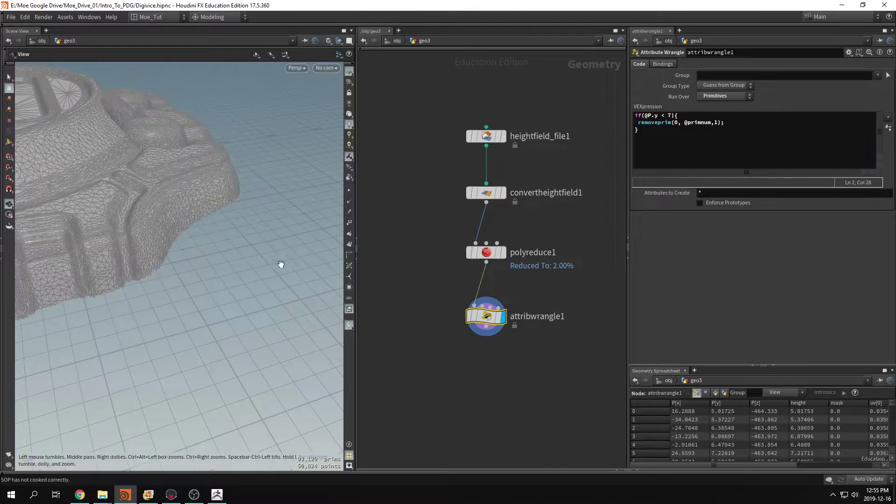
drag(274, 264, 286, 280)
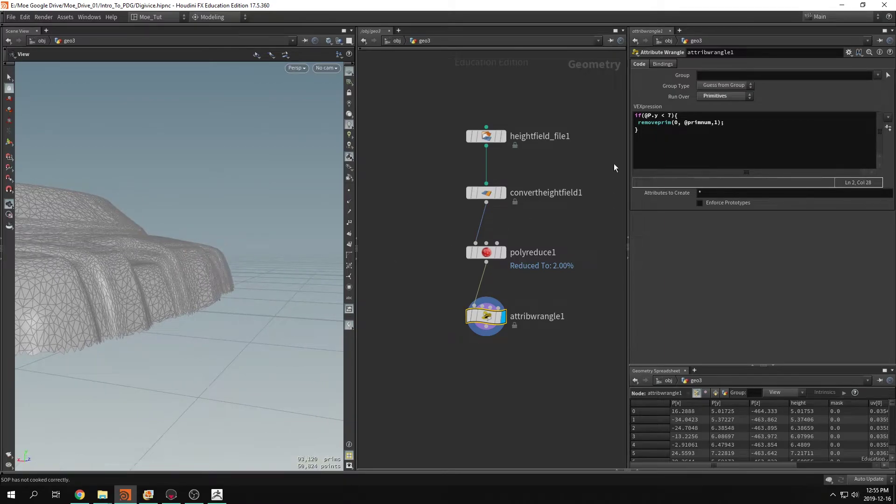
click(672, 115)
double_click(670, 115)
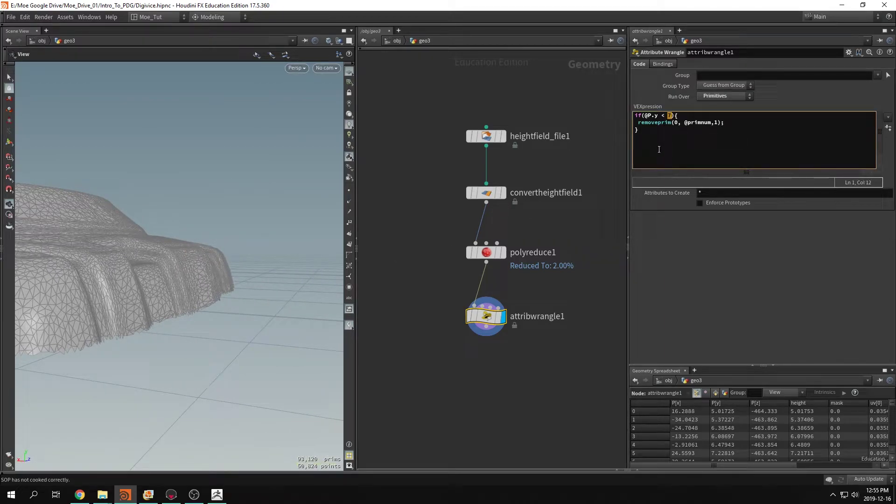
text(2)
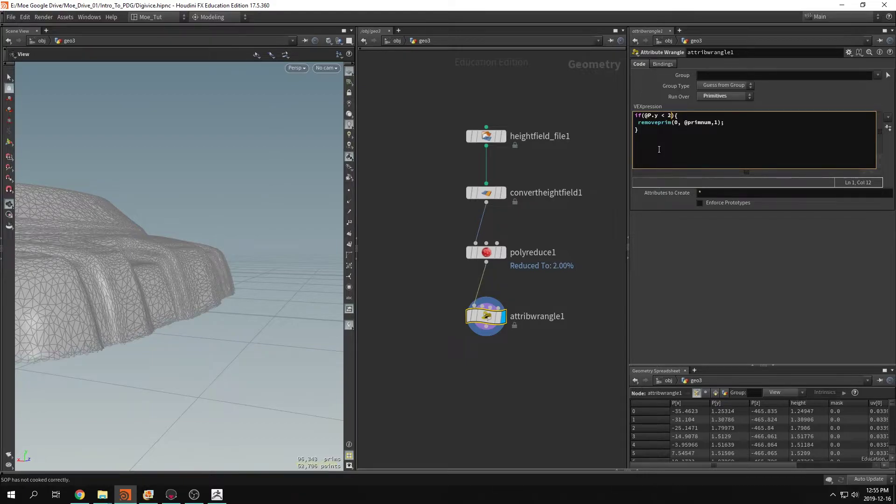
mouse_move(280, 286)
mouse_down()
mouse_move(330, 314)
mouse_move(273, 296)
mouse_up()
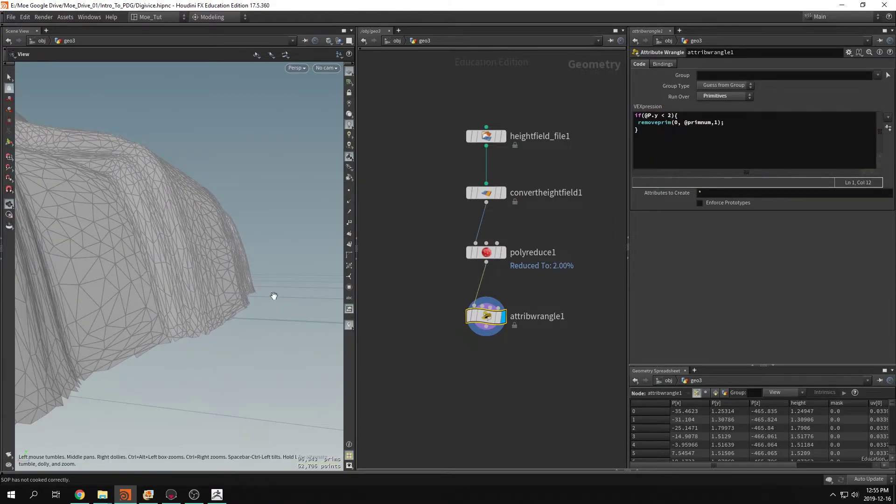
double_click(669, 116)
text(20)
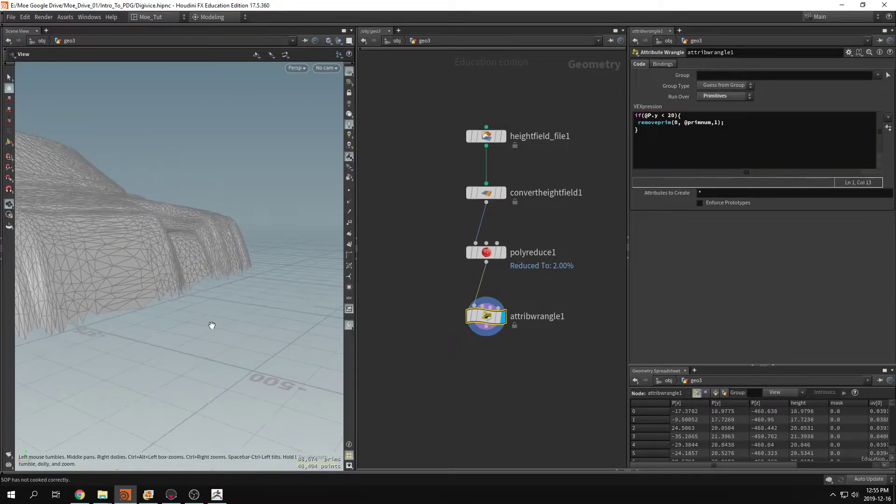
double_click(672, 115)
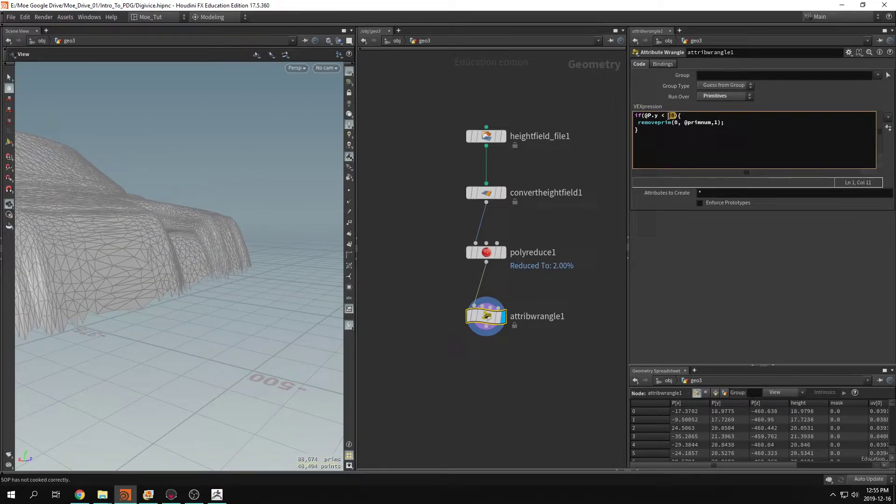
drag(300, 268, 248, 313)
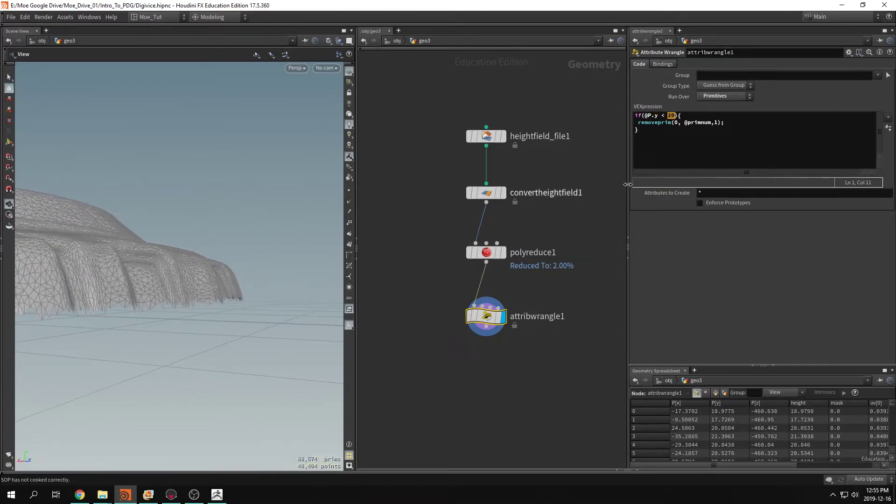
Step: Select the removeprim function name in the wrangle code to look up its VEX help
drag(702, 122, 645, 123)
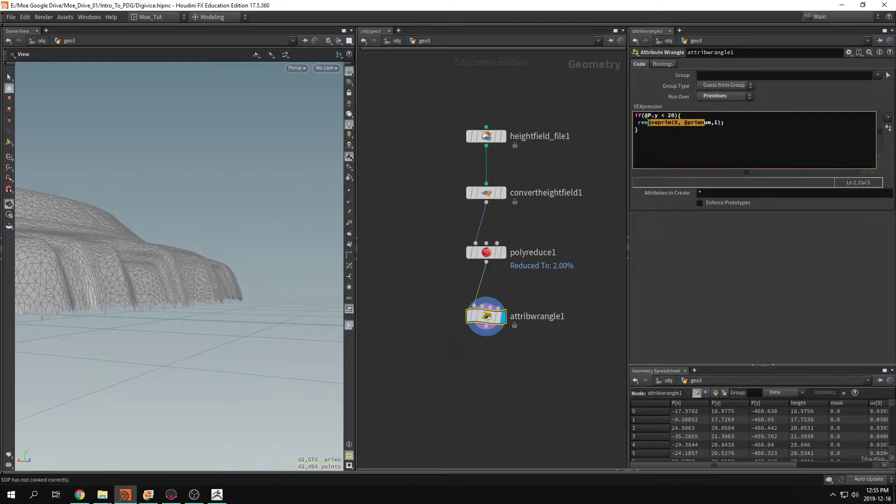
click(652, 123)
drag(641, 122, 719, 124)
click(711, 122)
click(652, 123)
click(658, 122)
click(668, 122)
click(655, 123)
key(F1)
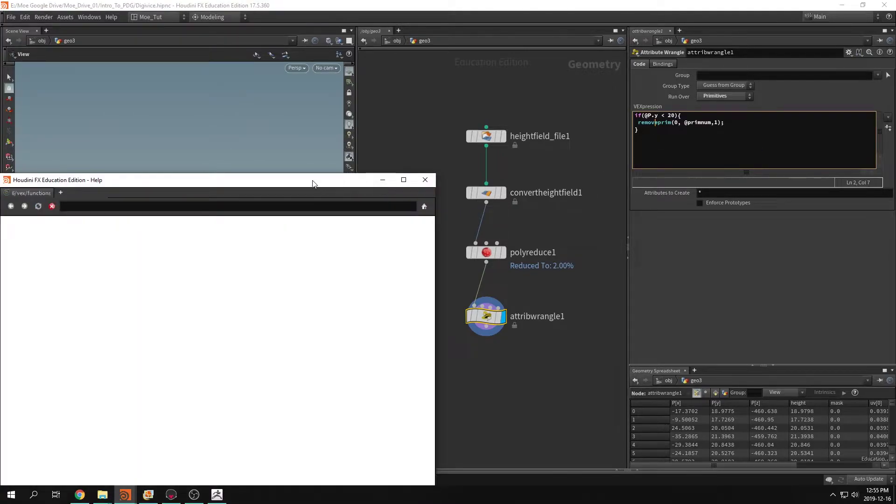
drag(296, 184, 433, 108)
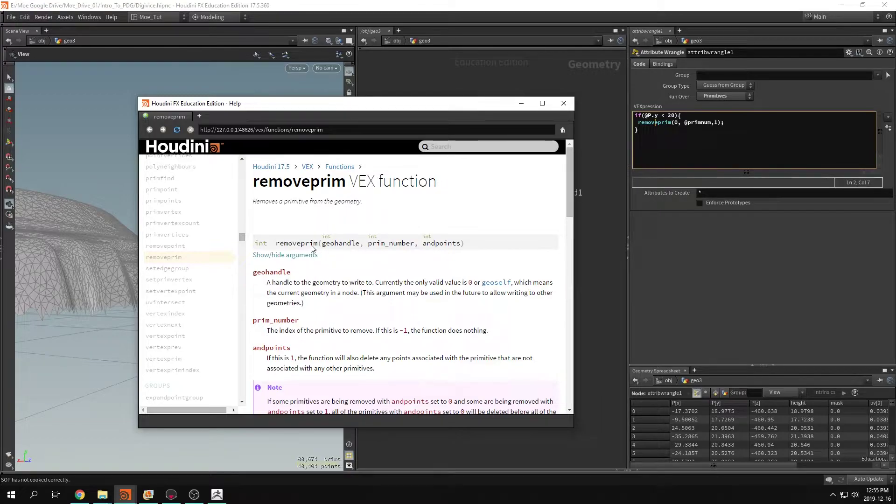
drag(318, 245, 277, 251)
click(327, 244)
drag(364, 249, 459, 248)
mouse_move(253, 271)
mouse_down()
mouse_move(287, 274)
mouse_move(272, 283)
mouse_move(306, 313)
mouse_move(302, 298)
mouse_up()
drag(254, 321, 417, 332)
drag(260, 355, 373, 368)
click(563, 103)
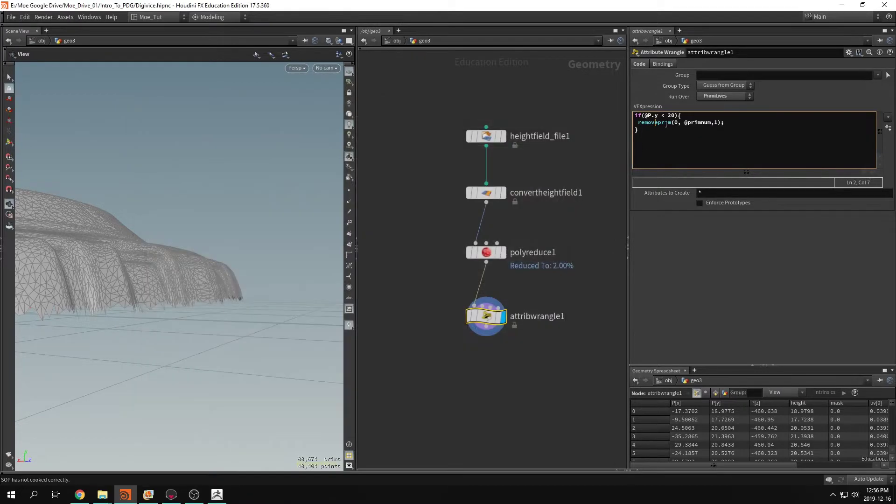
click(664, 122)
drag(638, 123, 669, 116)
Step: Replace the 20 cutoff with ch('adhaf') and create its spare slider parameter
click(671, 123)
text(ch)
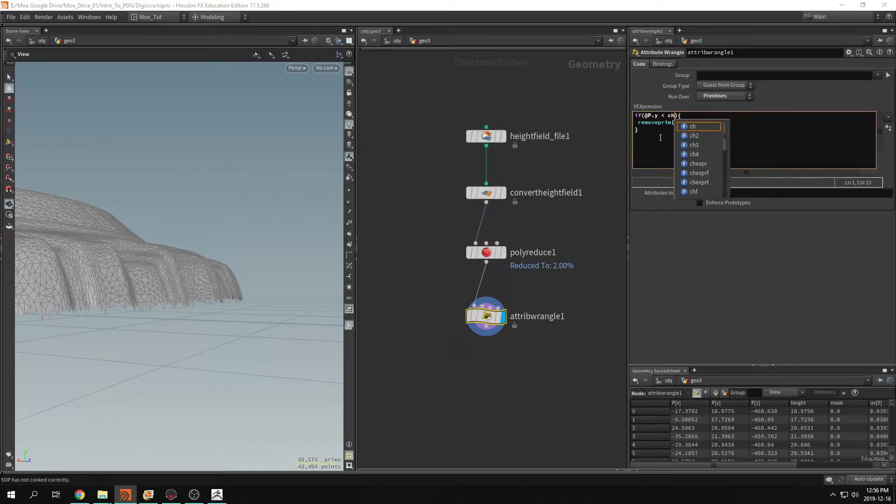
text(())
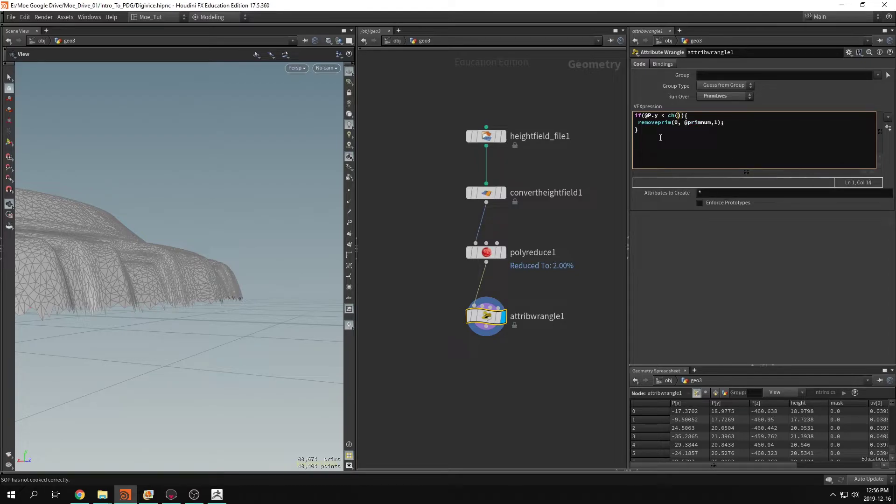
text('adhaf)
click(888, 128)
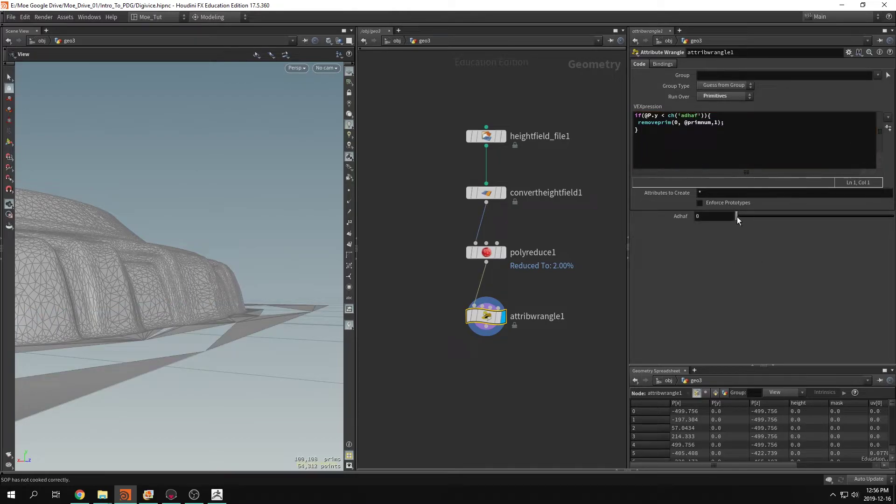
Step: Set the new Adhaf cutoff slider to 5
drag(738, 216, 892, 214)
middle_drag(713, 216, 831, 218)
mouse_move(200, 299)
mouse_down()
mouse_move(186, 306)
mouse_move(149, 283)
mouse_move(174, 304)
mouse_move(196, 299)
mouse_up()
click(718, 216)
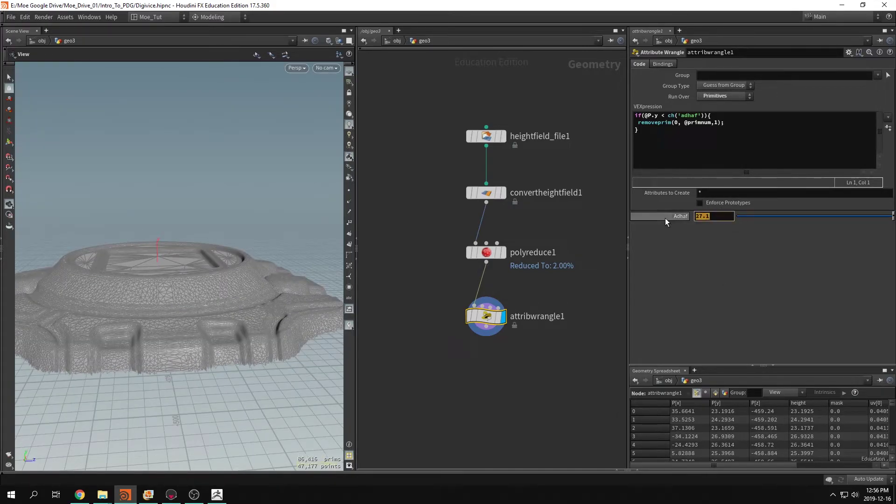
text(5)
key(Return)
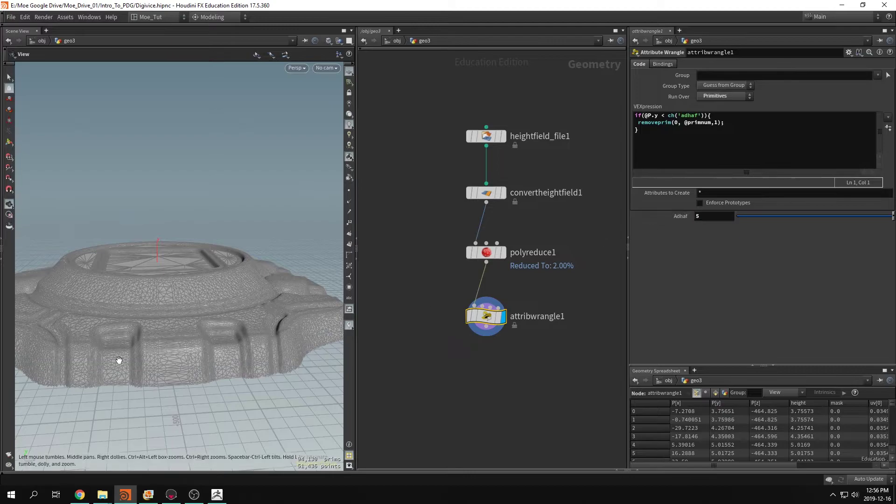
drag(100, 357, 197, 332)
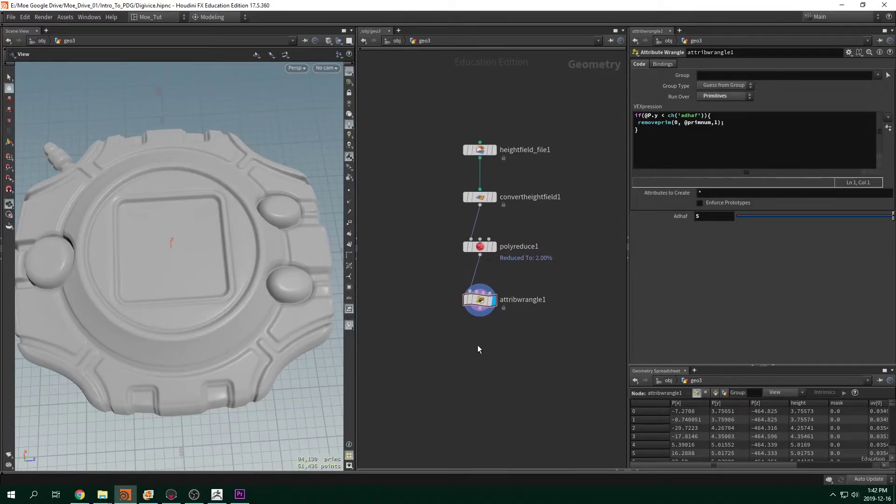
Step: Add a File node below attribwrangle1, wire the wrangle's output into it, and leave it unbypassed
scroll(476, 349, down, 2)
scroll(472, 330, up, 4)
key(Tab)
text(f)
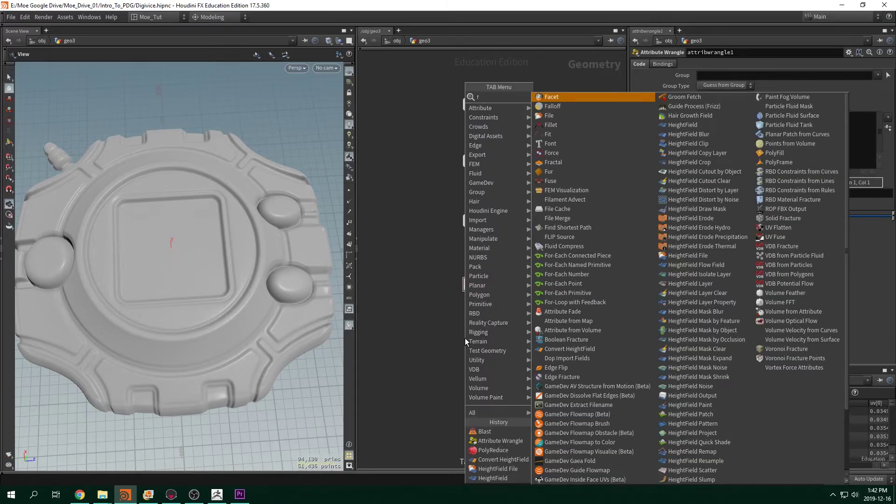
text(ile)
key(Return)
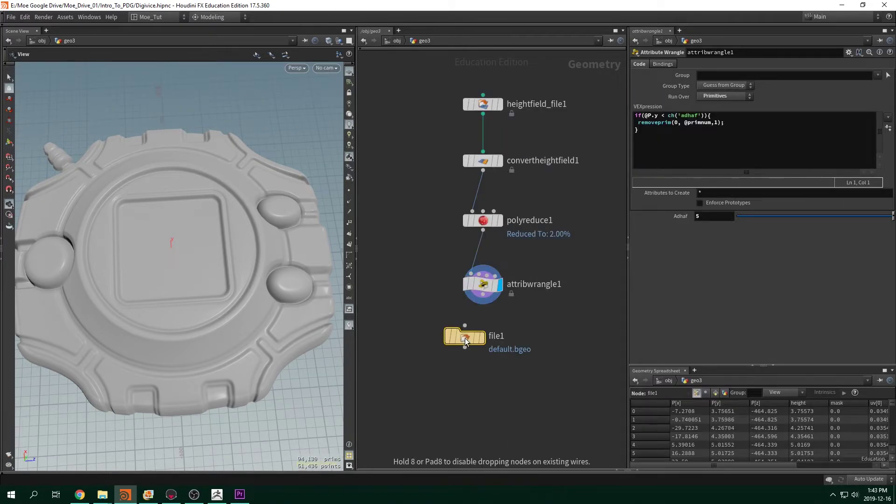
drag(483, 295, 458, 351)
click(444, 317)
click(464, 284)
click(464, 356)
click(432, 332)
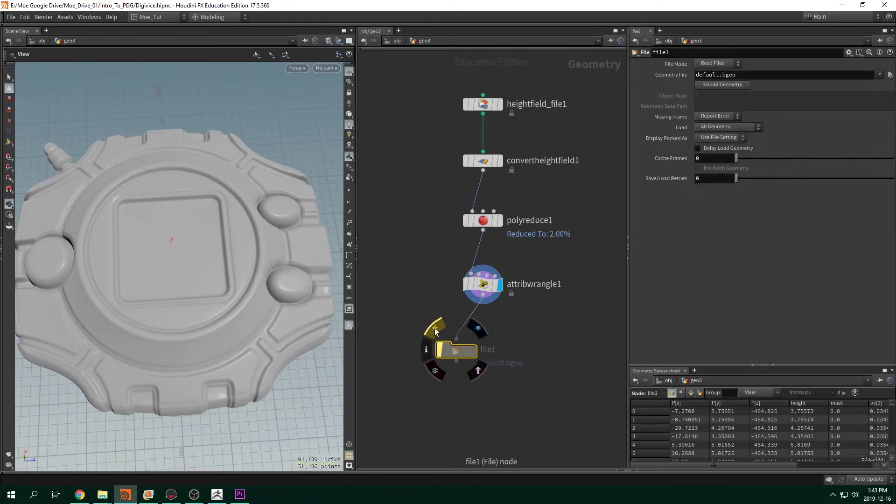
Step: Switch file1's File Mode to Write Files and move it right below attribwrangle1
click(711, 62)
click(707, 92)
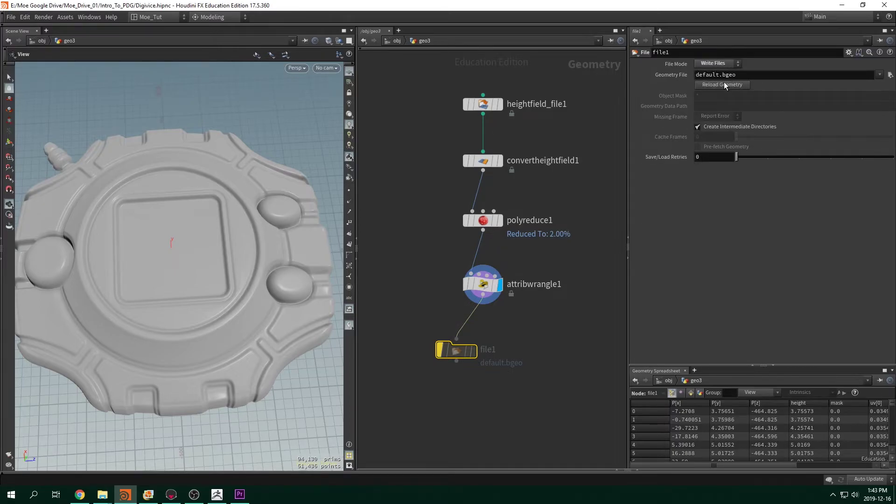
click(889, 75)
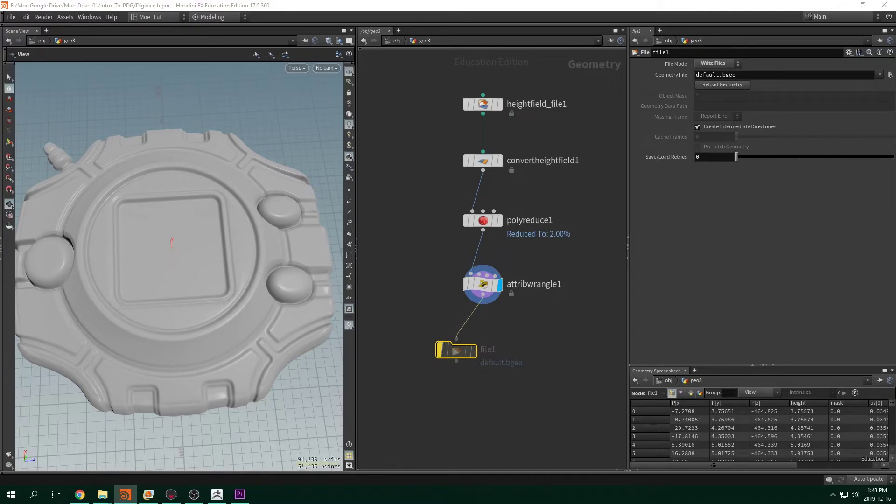
mouse_move(455, 350)
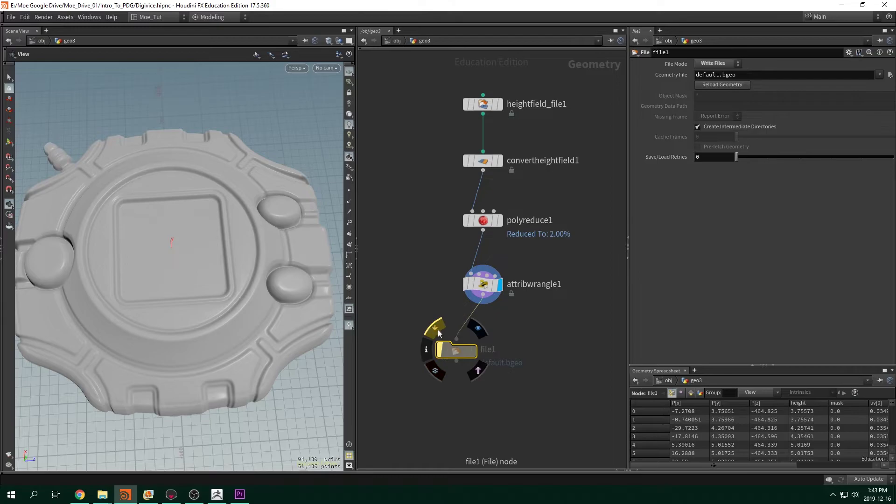
click(719, 66)
click(717, 65)
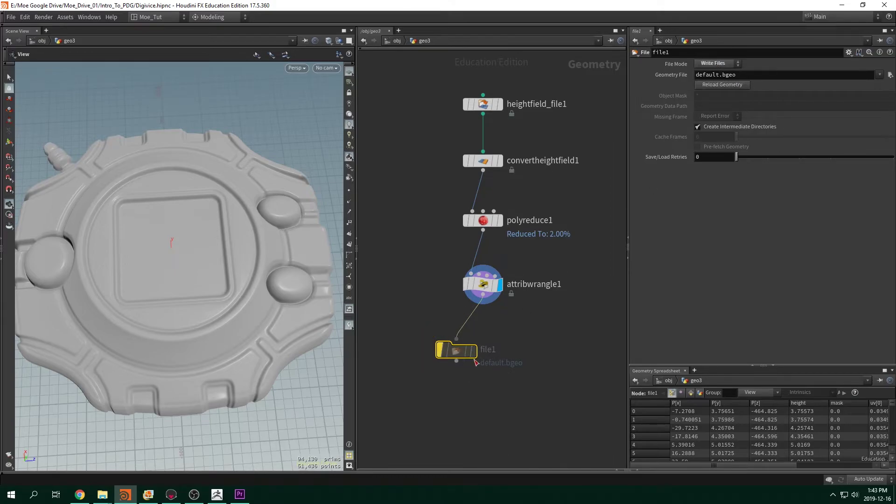
drag(456, 354, 537, 378)
Step: Add a ROP FBX Output node fed by attribwrangle1 and save the FBX to disk
click(481, 284)
middle_drag(460, 358, 483, 351)
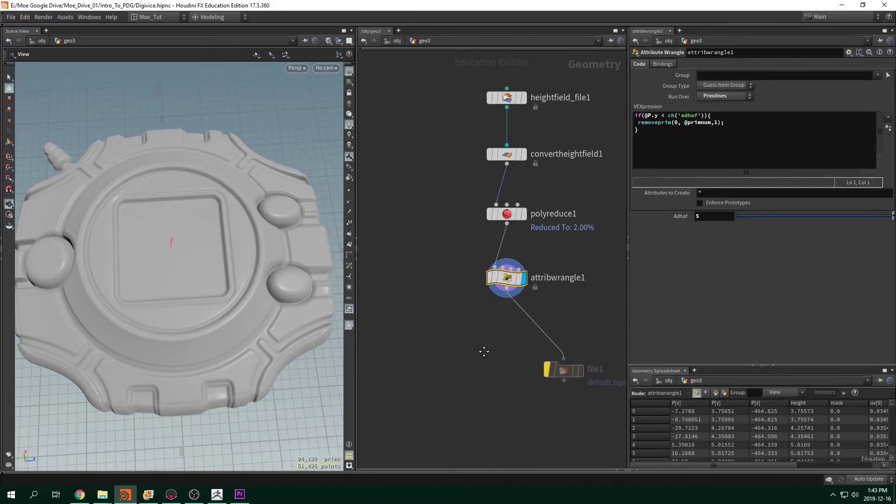
key(Tab)
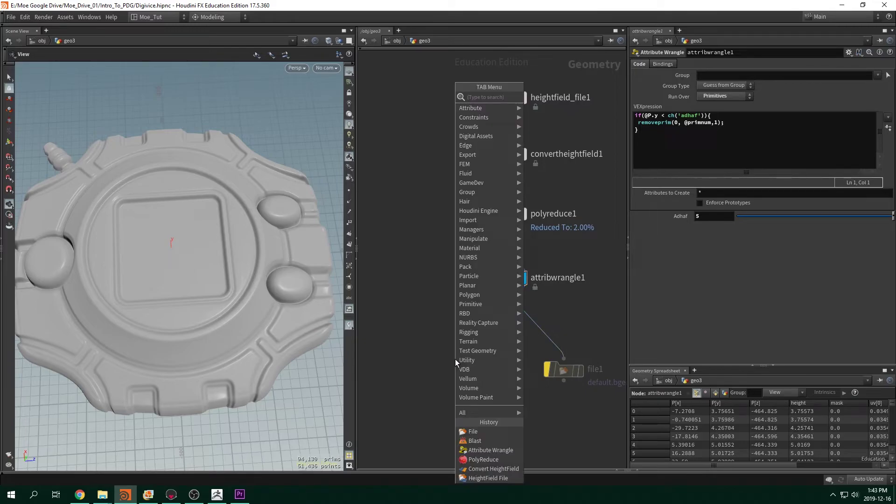
text(fbx)
key(Return)
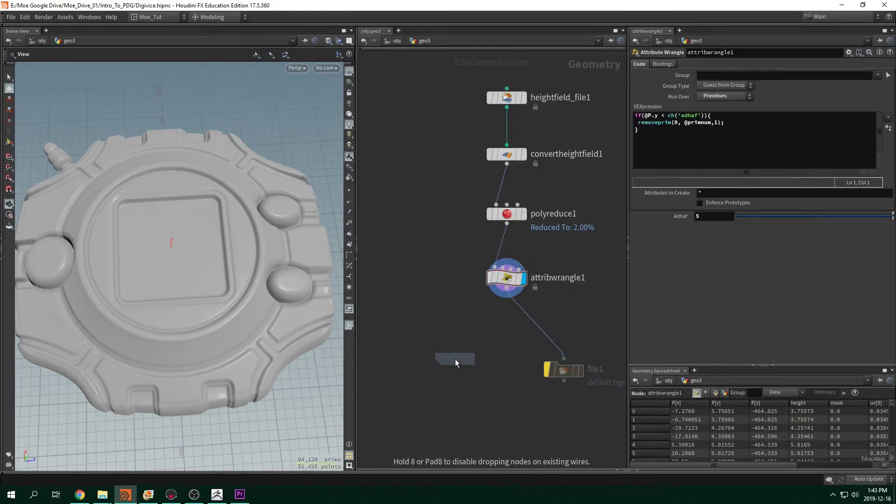
click(455, 360)
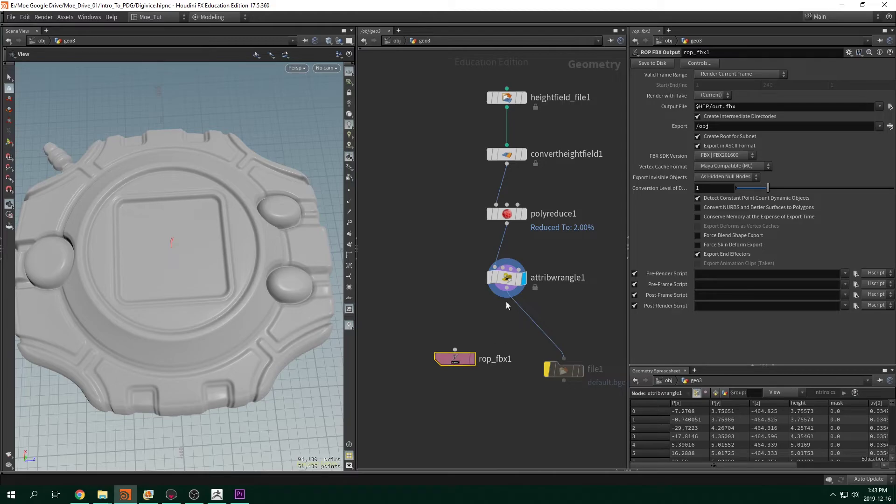
drag(507, 288, 460, 360)
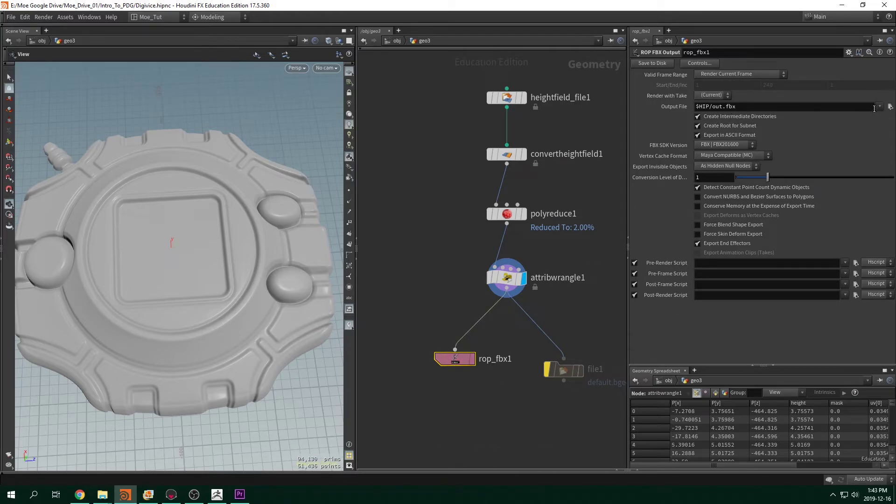
click(652, 63)
Step: Arrange rop_fbx1 and file1 neatly side by side beneath attribwrangle1
drag(456, 361, 436, 409)
mouse_move(501, 355)
mouse_down()
mouse_move(500, 336)
mouse_move(484, 351)
mouse_up()
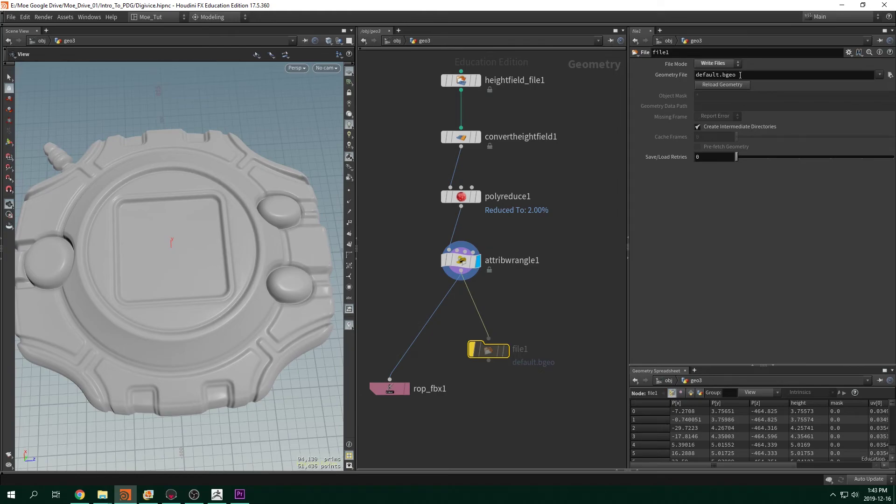
drag(497, 357, 532, 368)
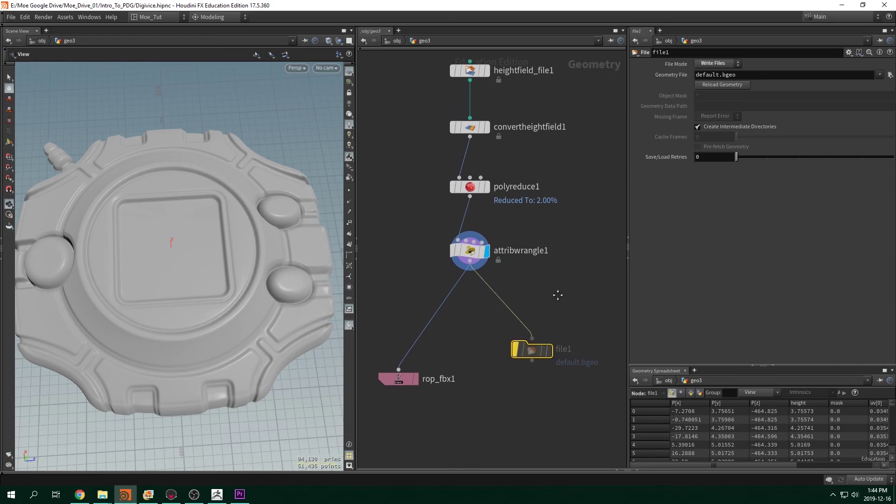
mouse_move(174, 290)
mouse_down()
mouse_move(168, 307)
mouse_move(160, 296)
mouse_move(170, 298)
mouse_up()
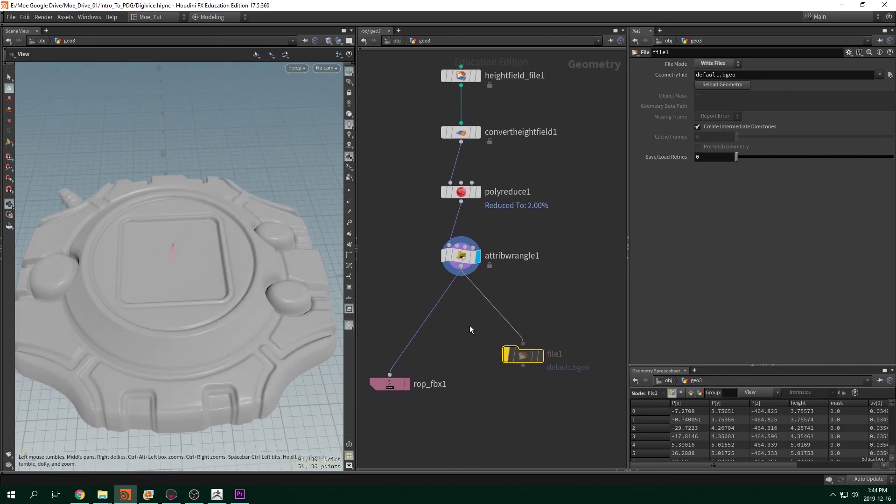